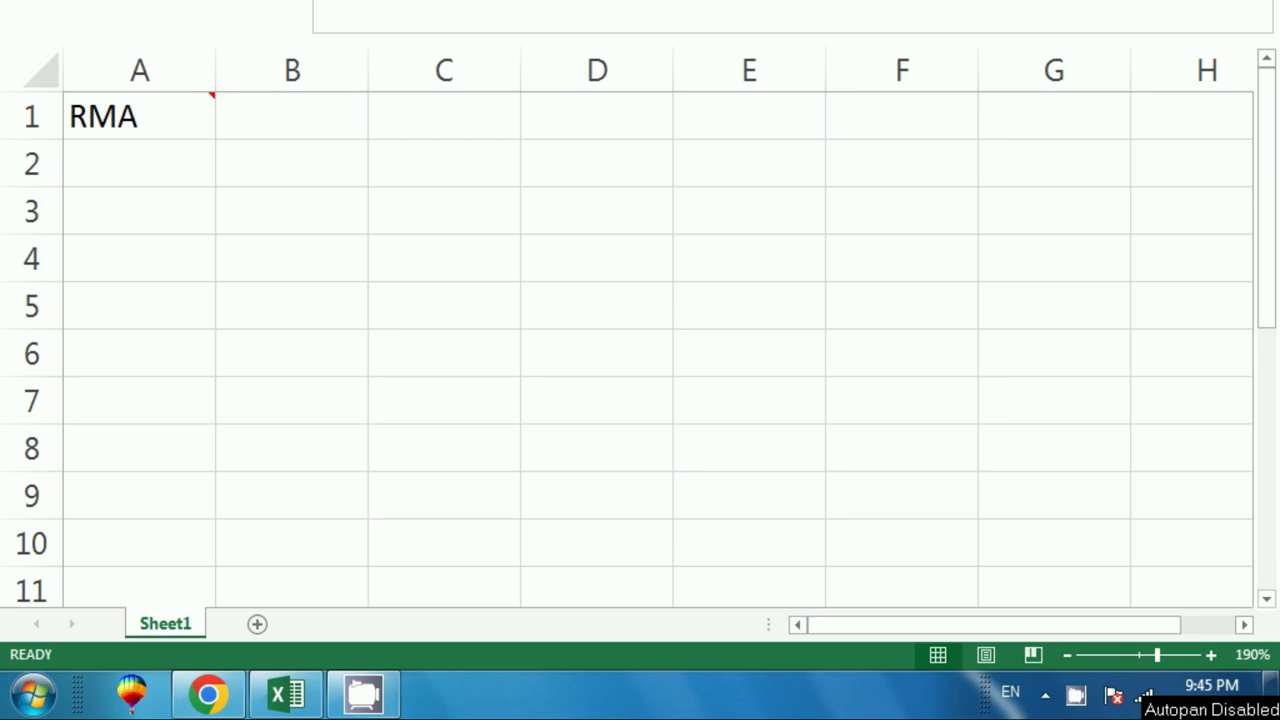
Step: Type 'Rana' into cell A2 beneath RMA, fixing the initial typo, then reselect A2
left_click(124, 145)
mouse_move(155, 117)
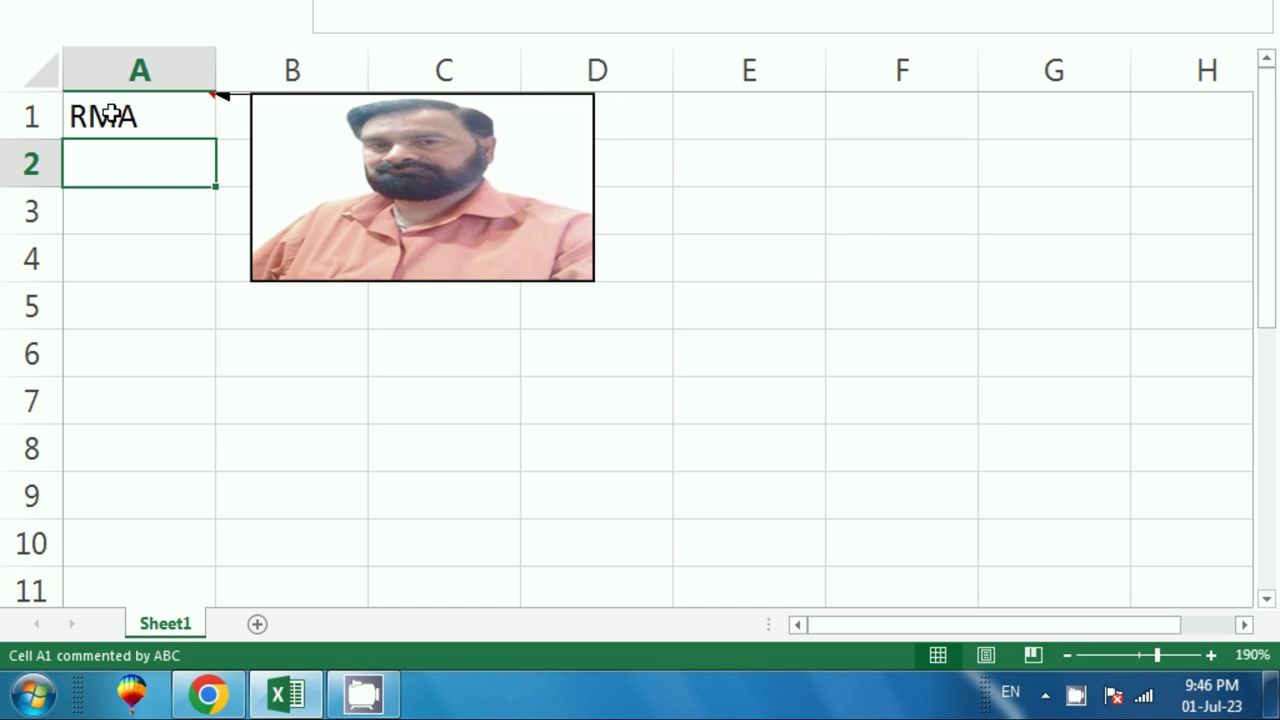
left_click(137, 254)
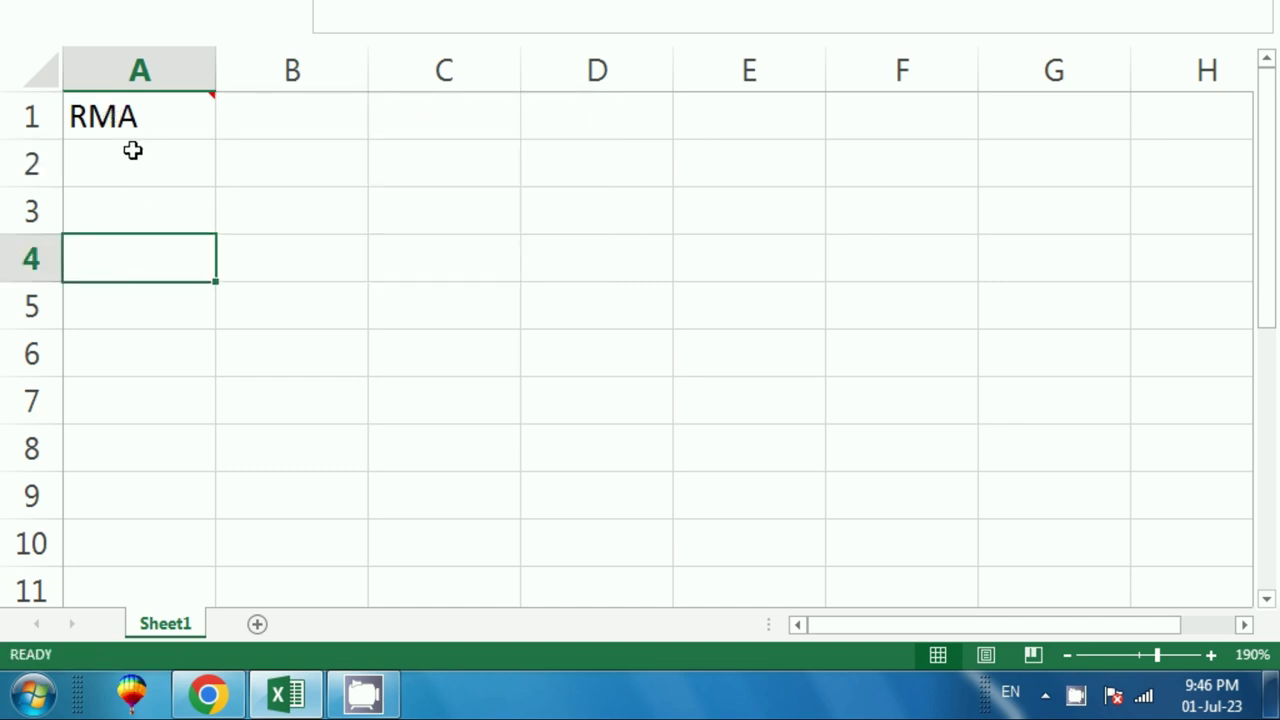
left_click(131, 150)
left_click(414, 169)
left_click(135, 150)
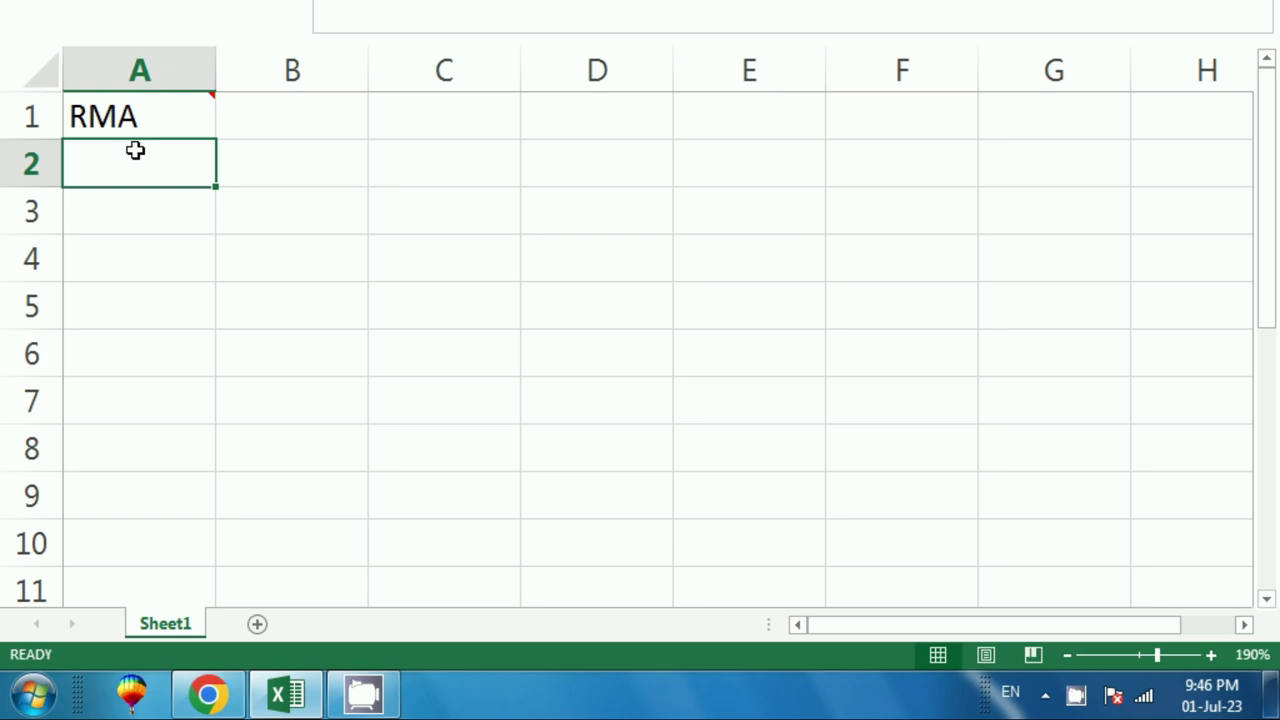
type("Rana")
left_click(166, 290)
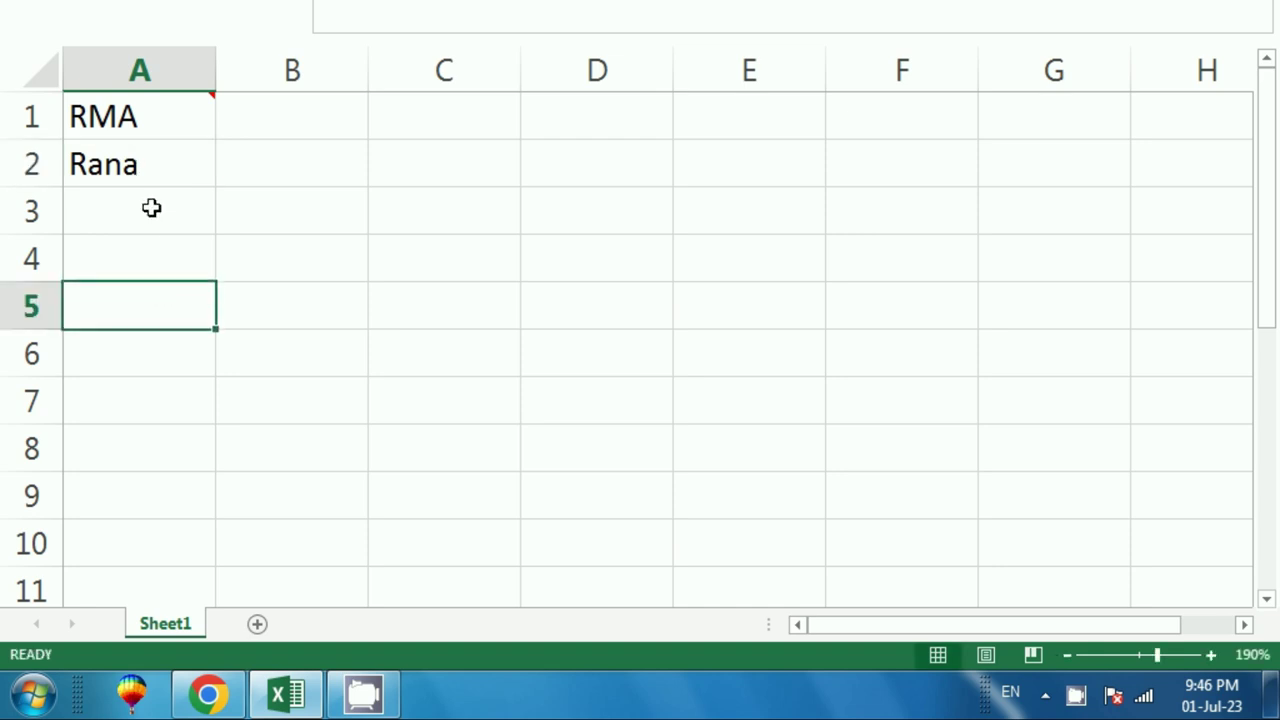
left_click(148, 163)
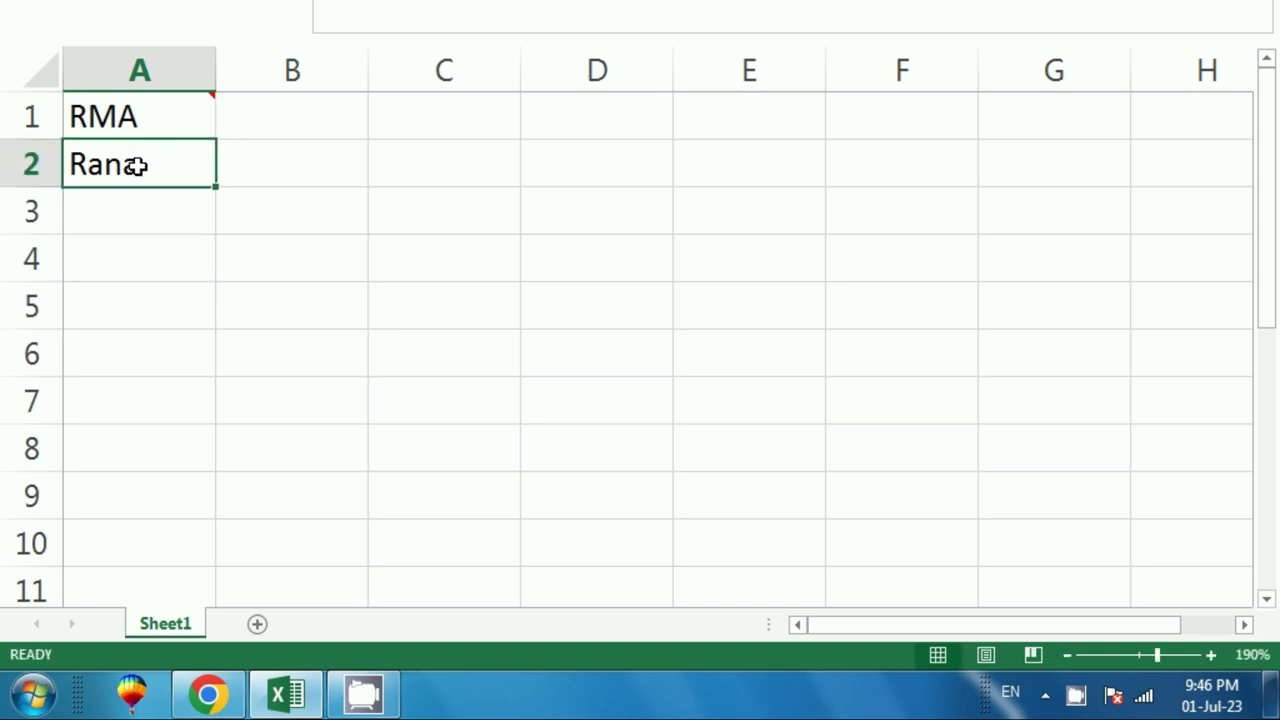
Step: Insert a new comment on A2 and erase its default author label, leaving it blank
right_click(138, 167)
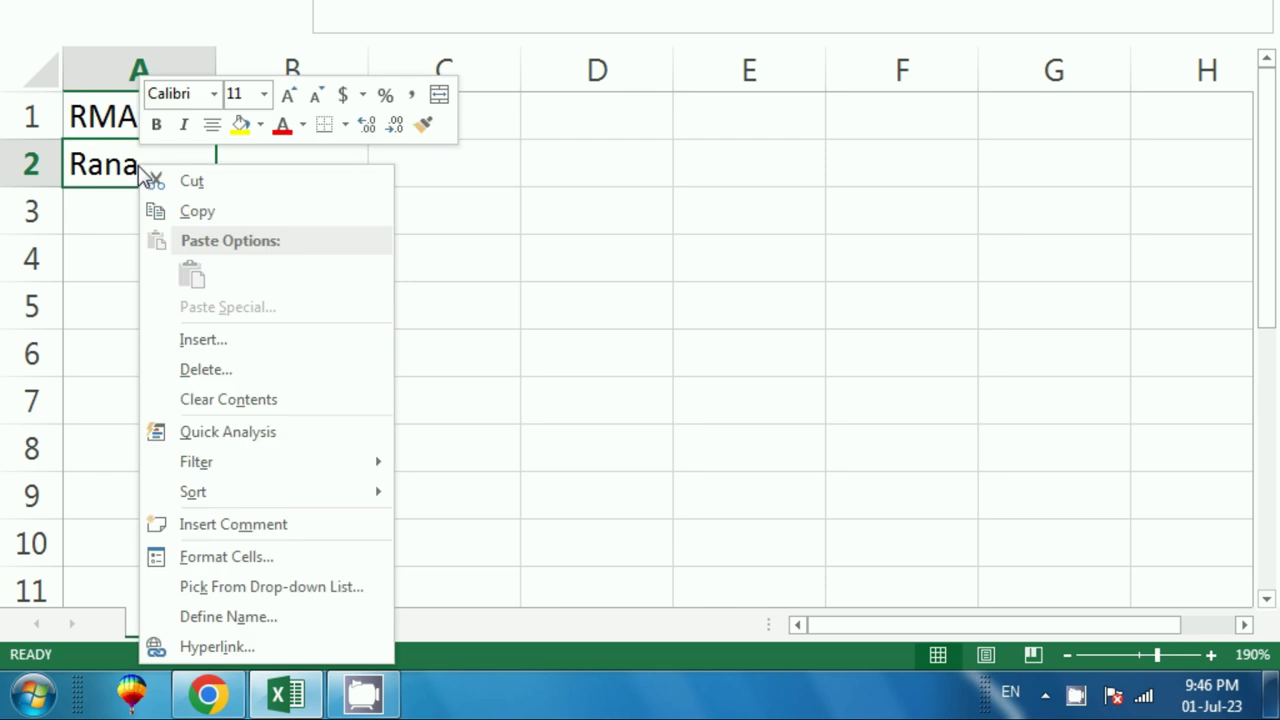
left_click(255, 531)
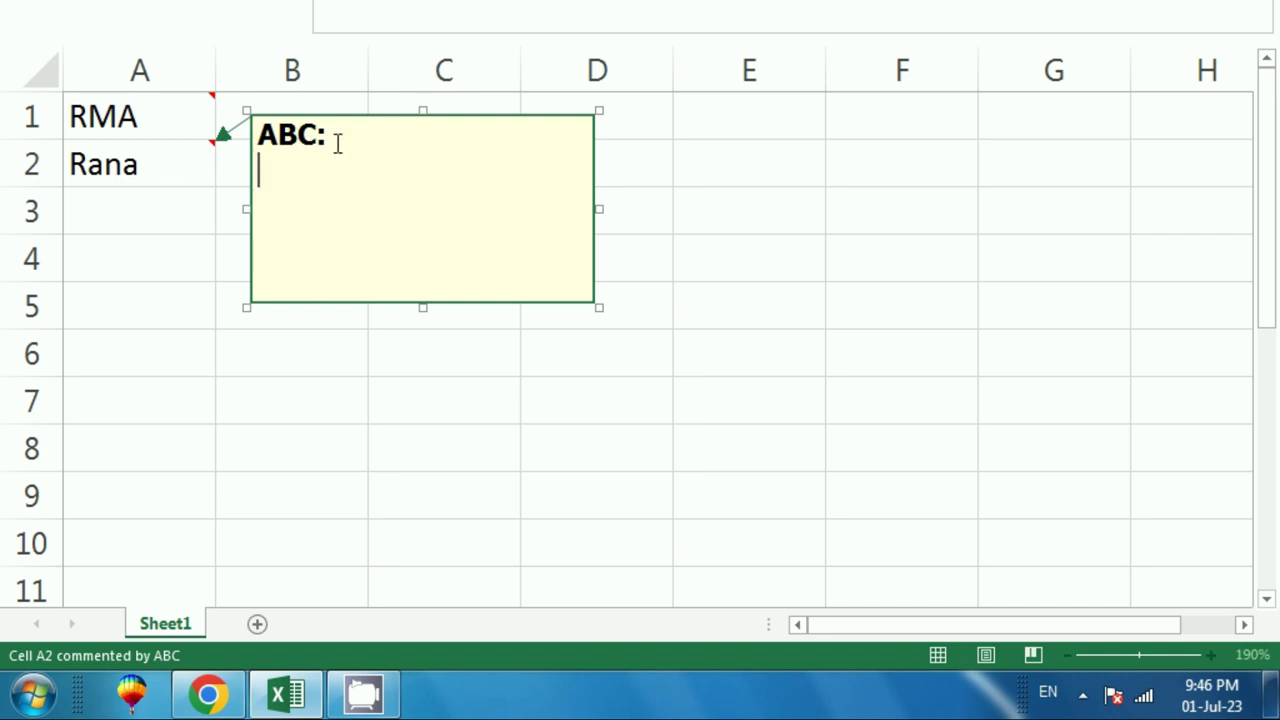
left_click_drag(336, 134, 252, 130)
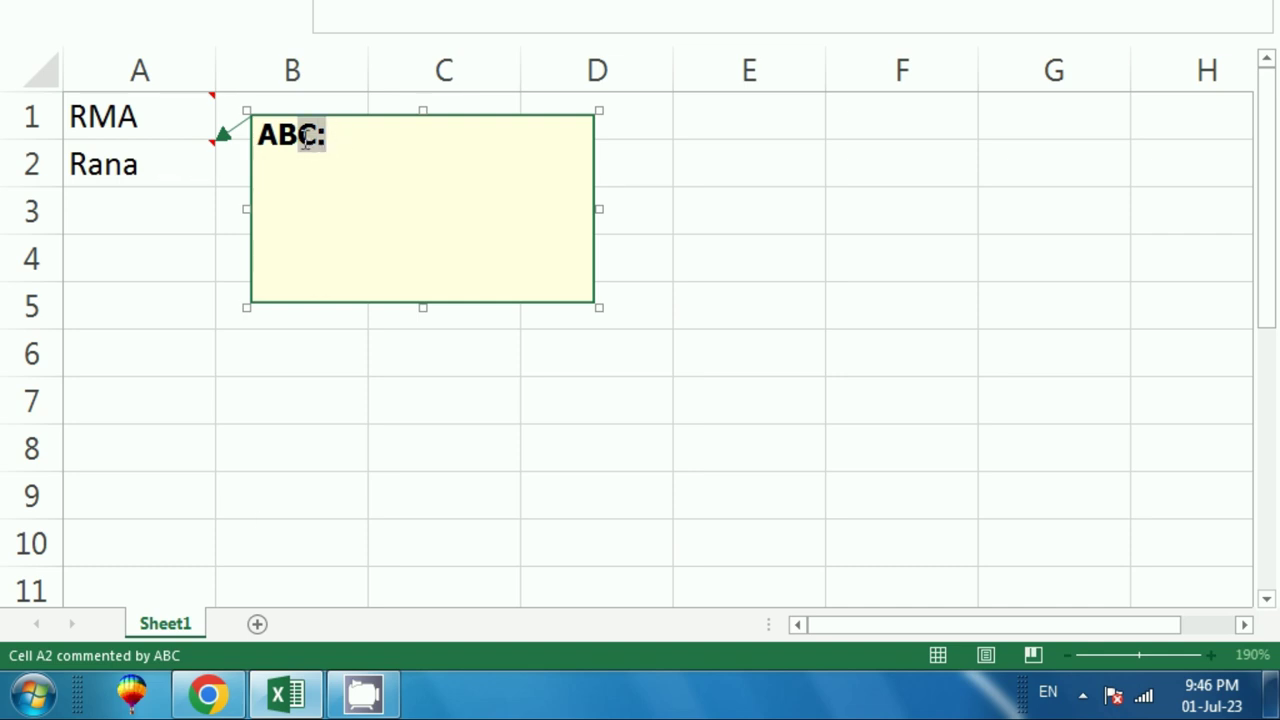
key("BackSpace")
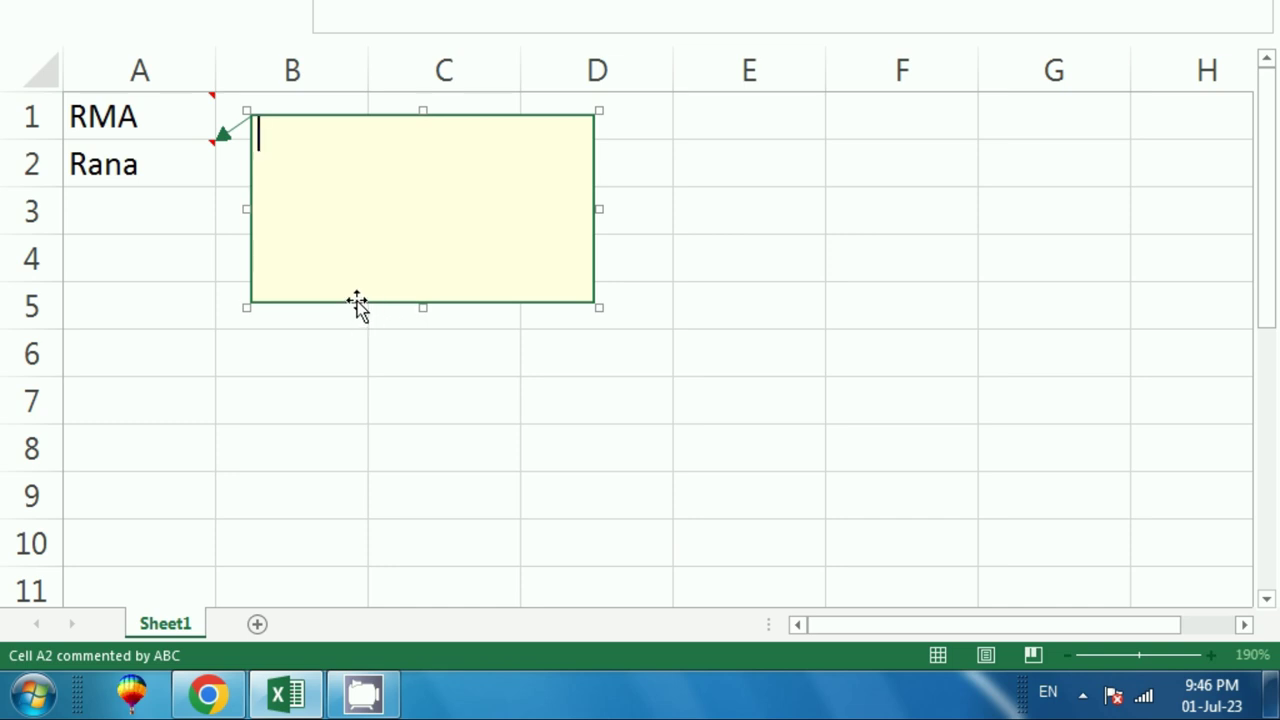
key("Return")
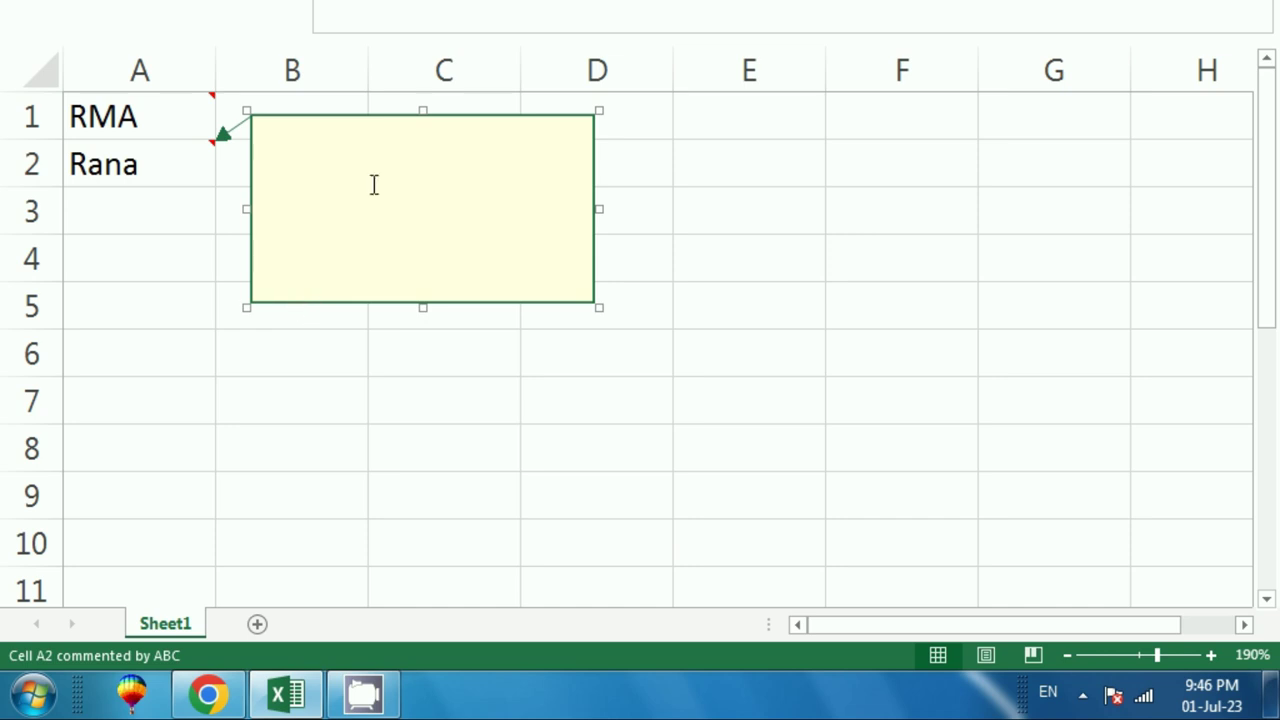
Step: Open Format Comment for the A2 comment and show the Colors and Lines fill colour options
right_click(317, 309)
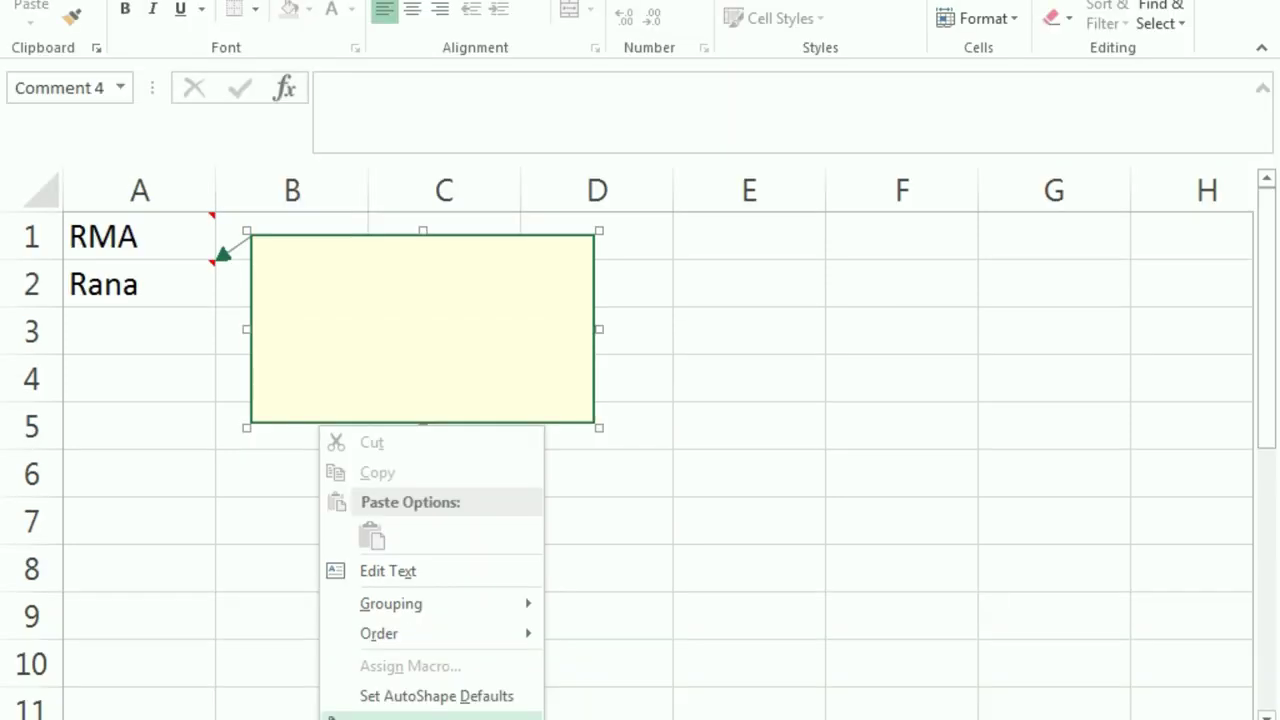
left_click(430, 716)
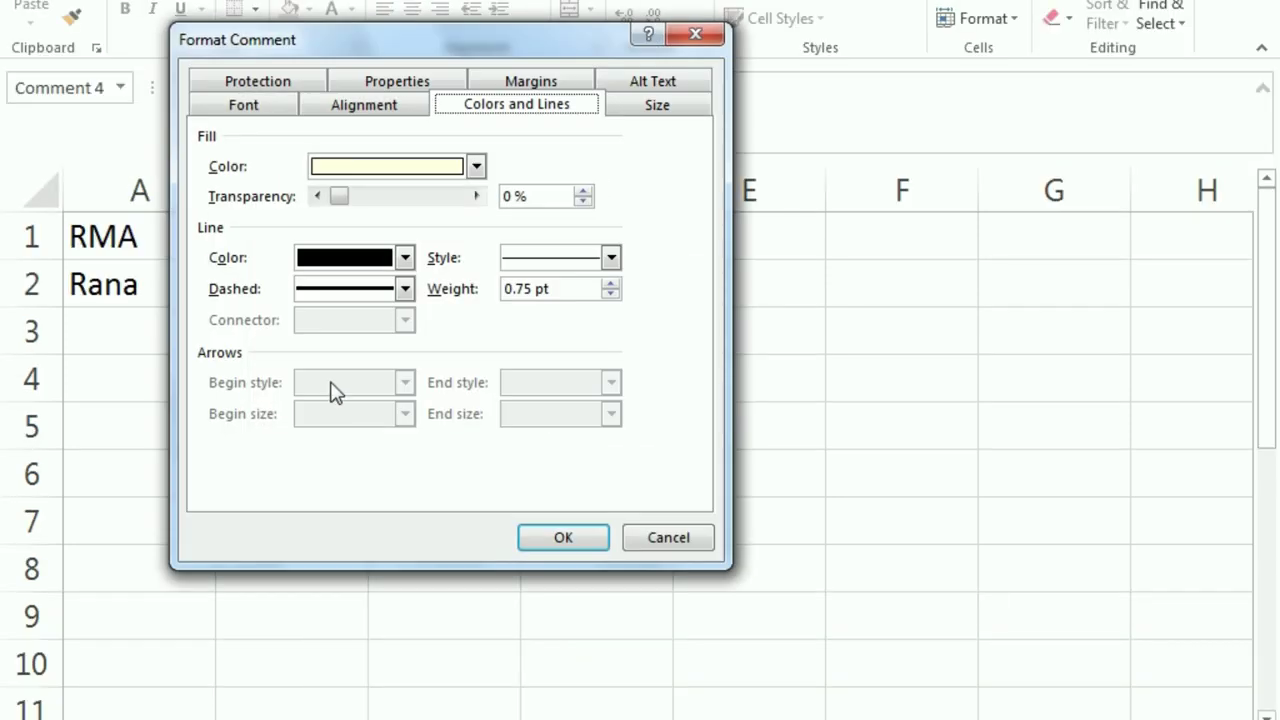
left_click(255, 80)
left_click(345, 82)
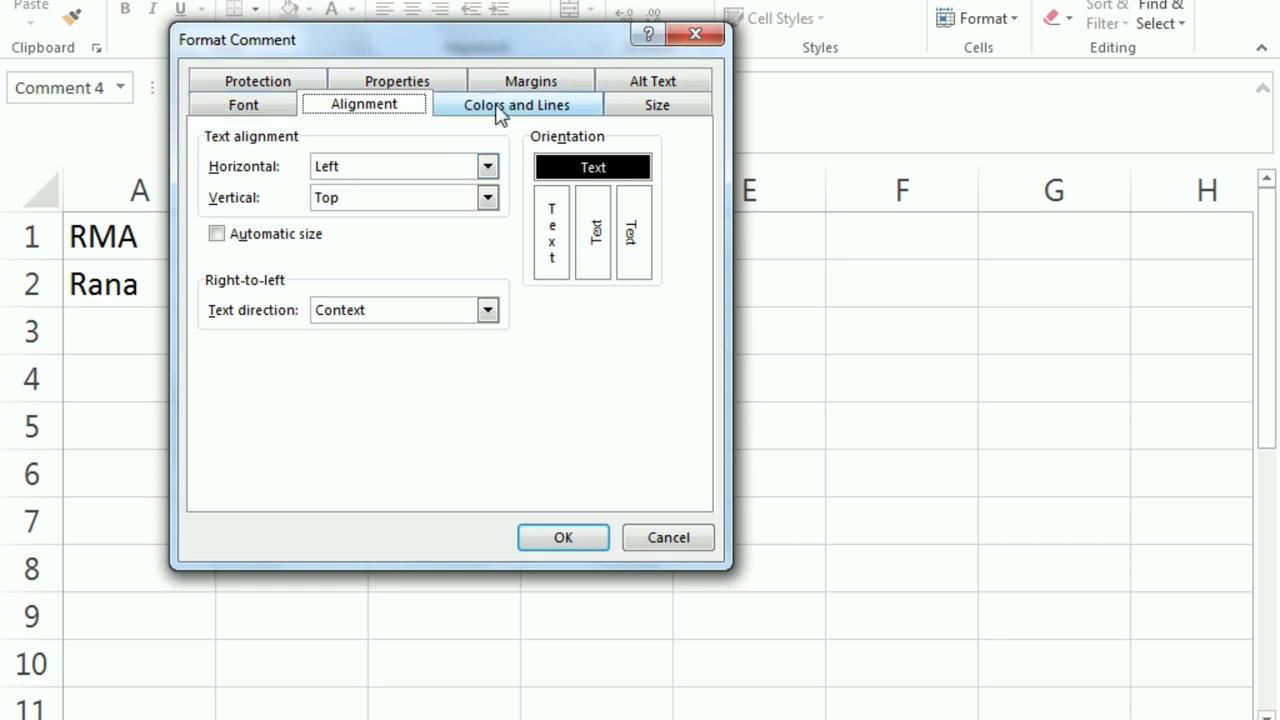
left_click(497, 113)
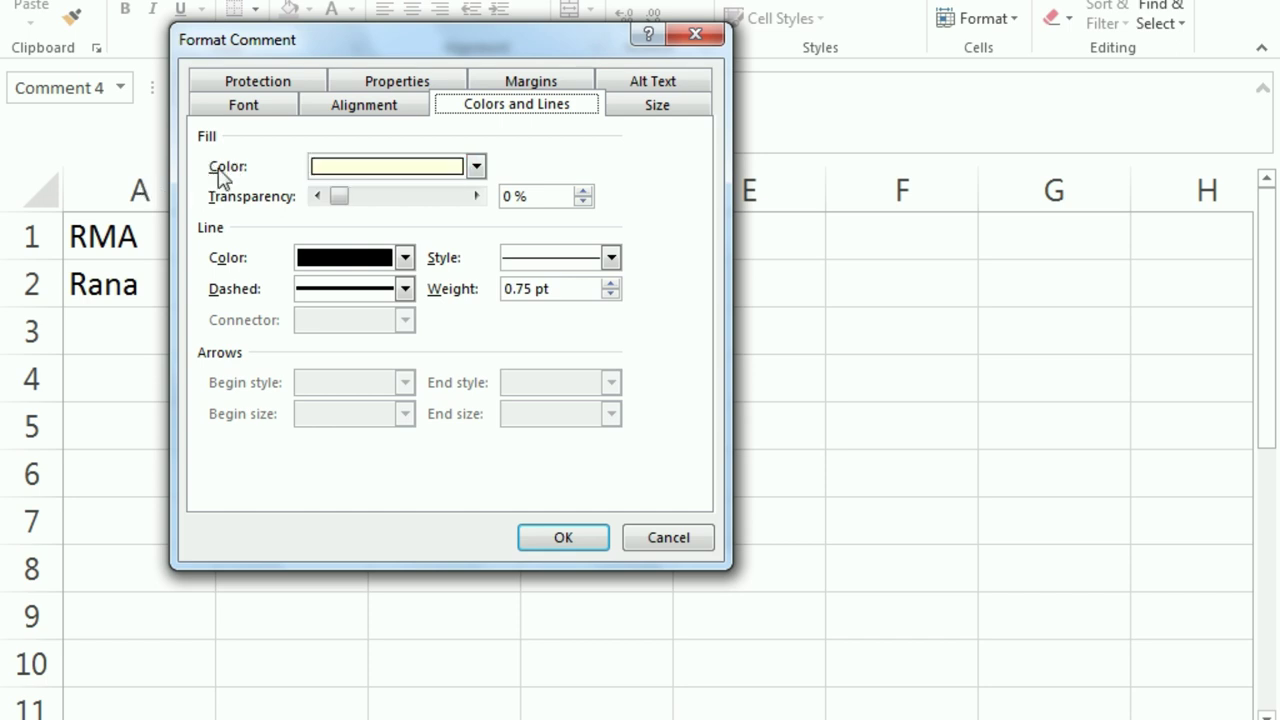
left_click(477, 167)
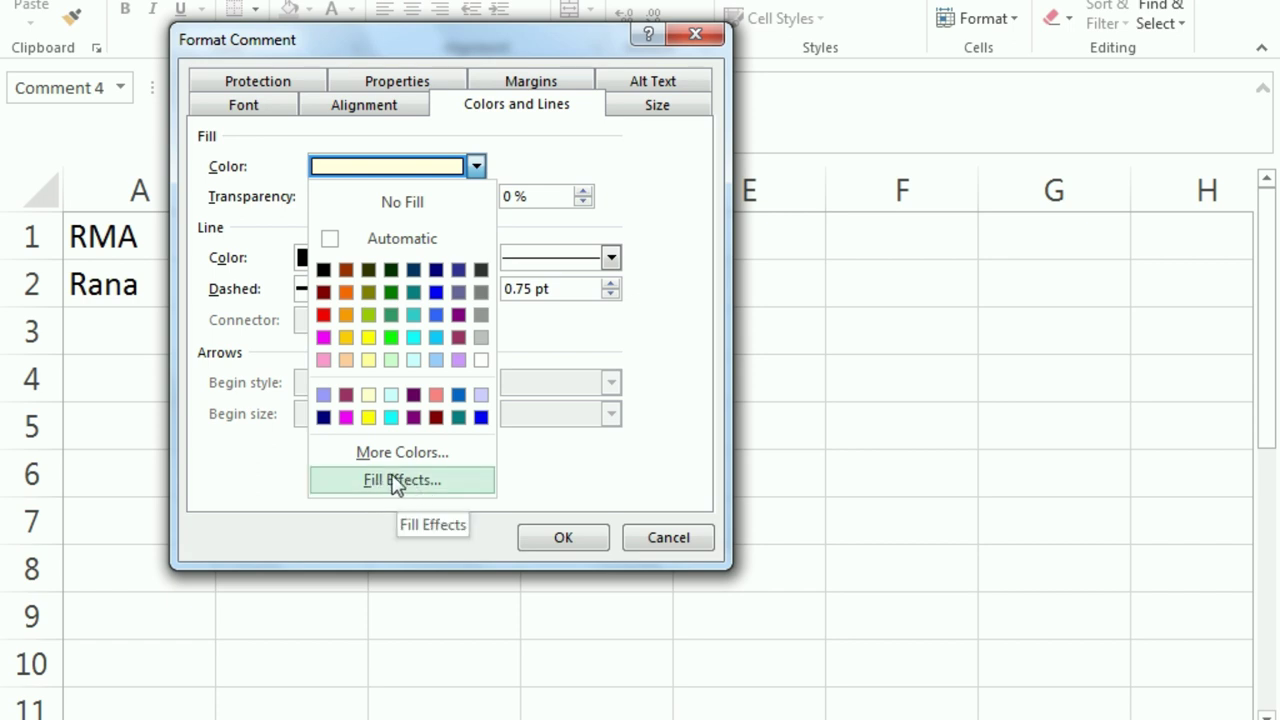
Step: Set the A2 comment's background to the picture 'rma' through Fill Effects and apply it
left_click(397, 482)
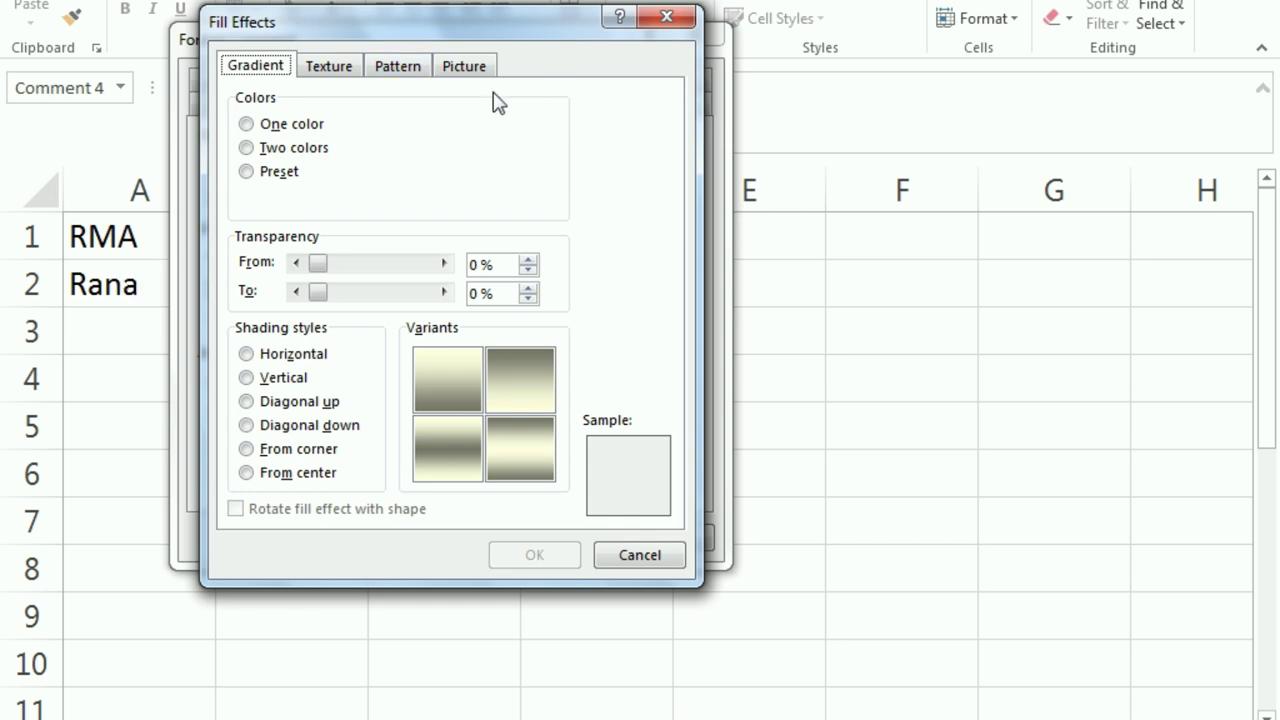
left_click(470, 67)
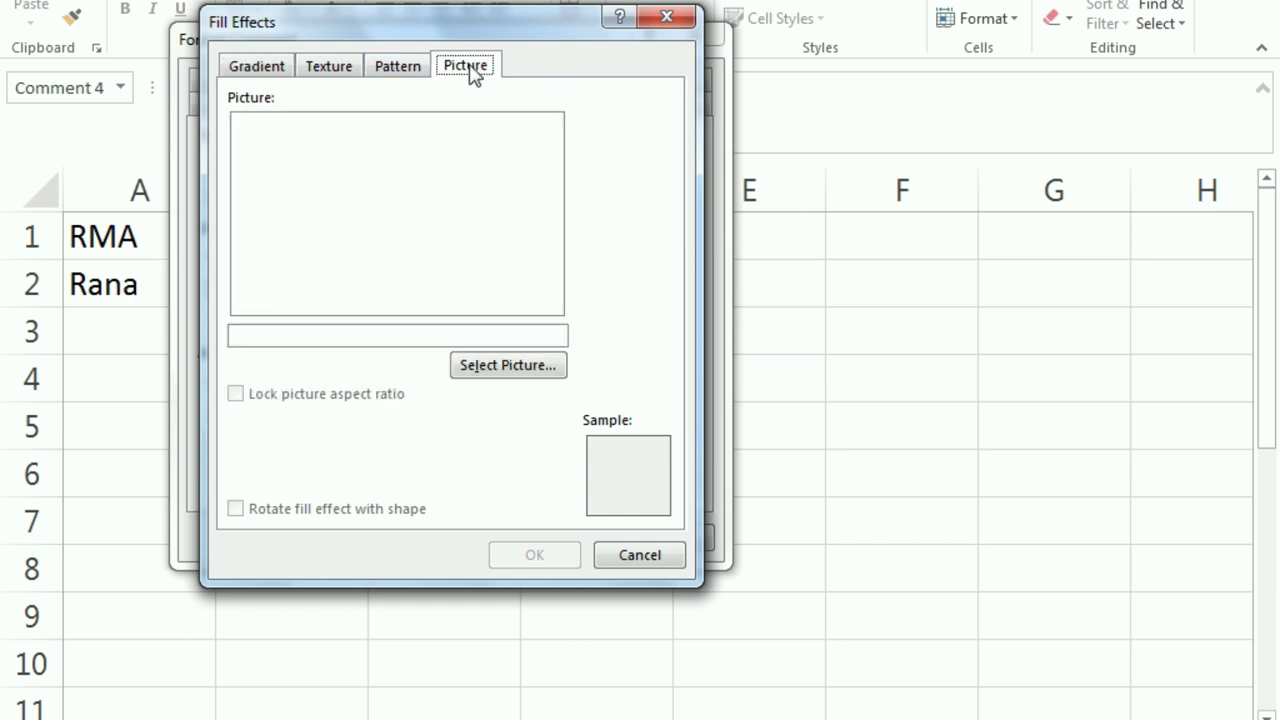
left_click(498, 376)
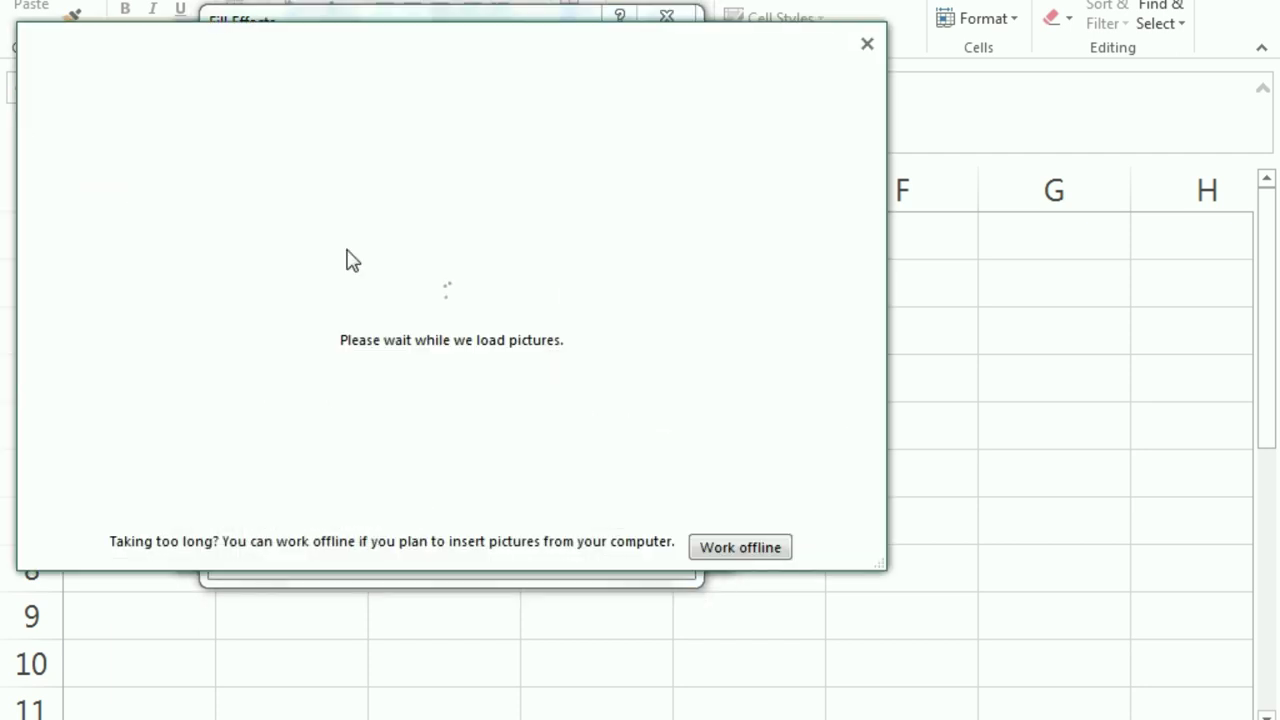
left_click(740, 547)
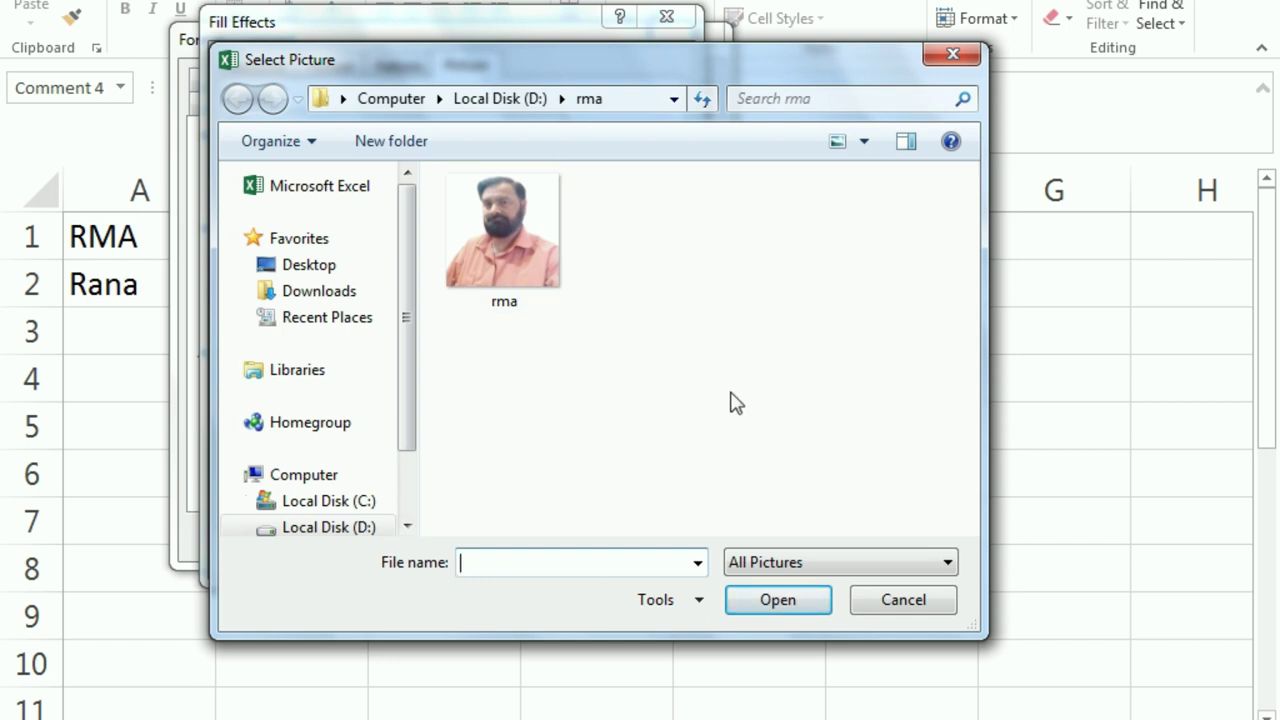
left_click(513, 253)
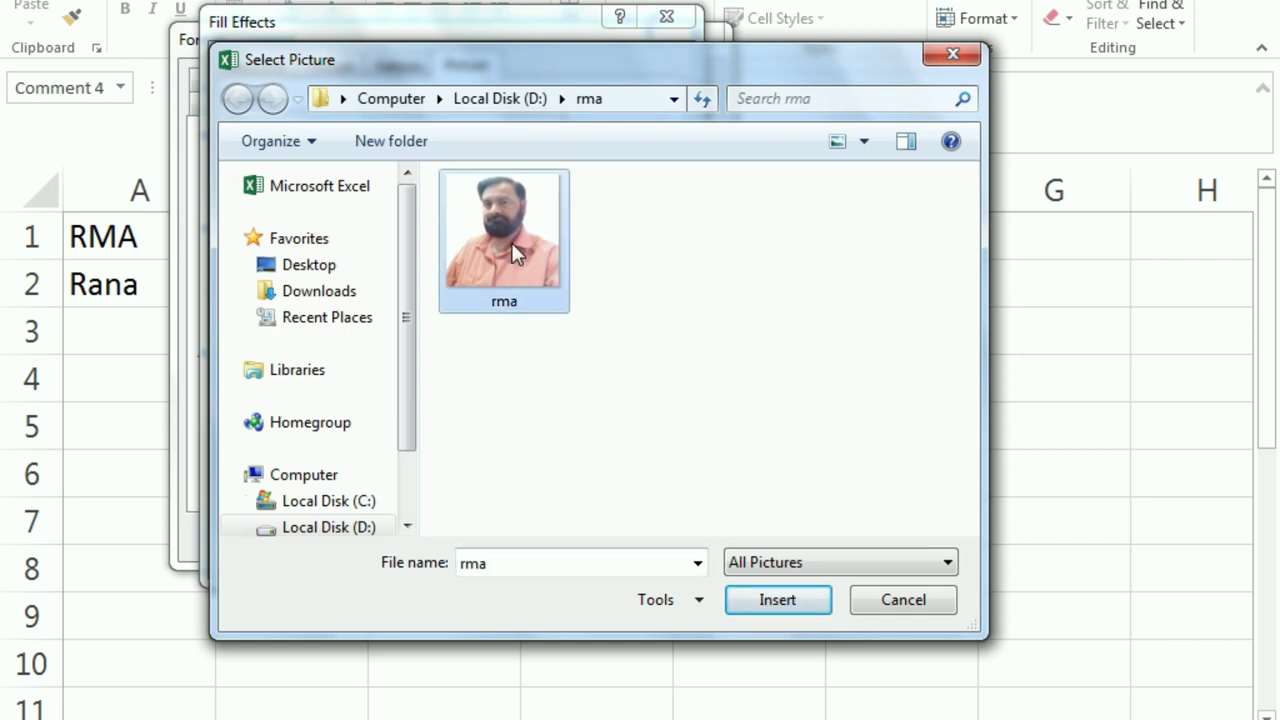
left_click(776, 600)
left_click(540, 550)
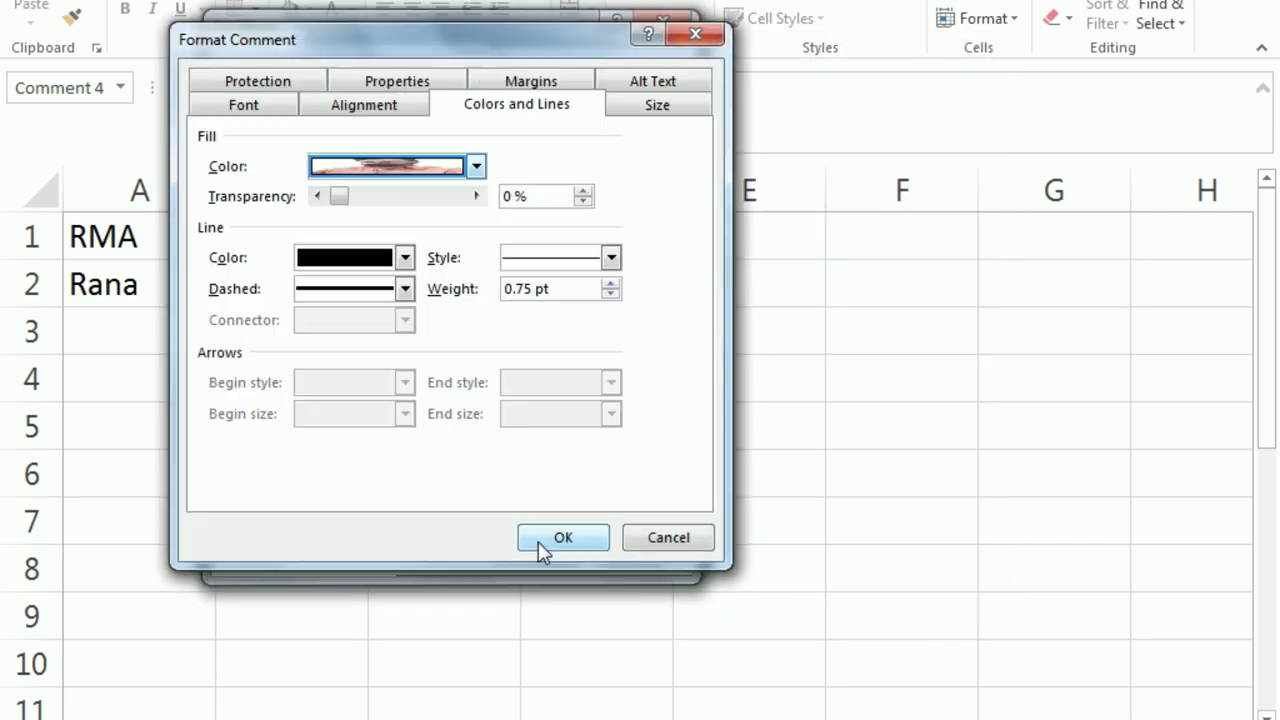
left_click(545, 540)
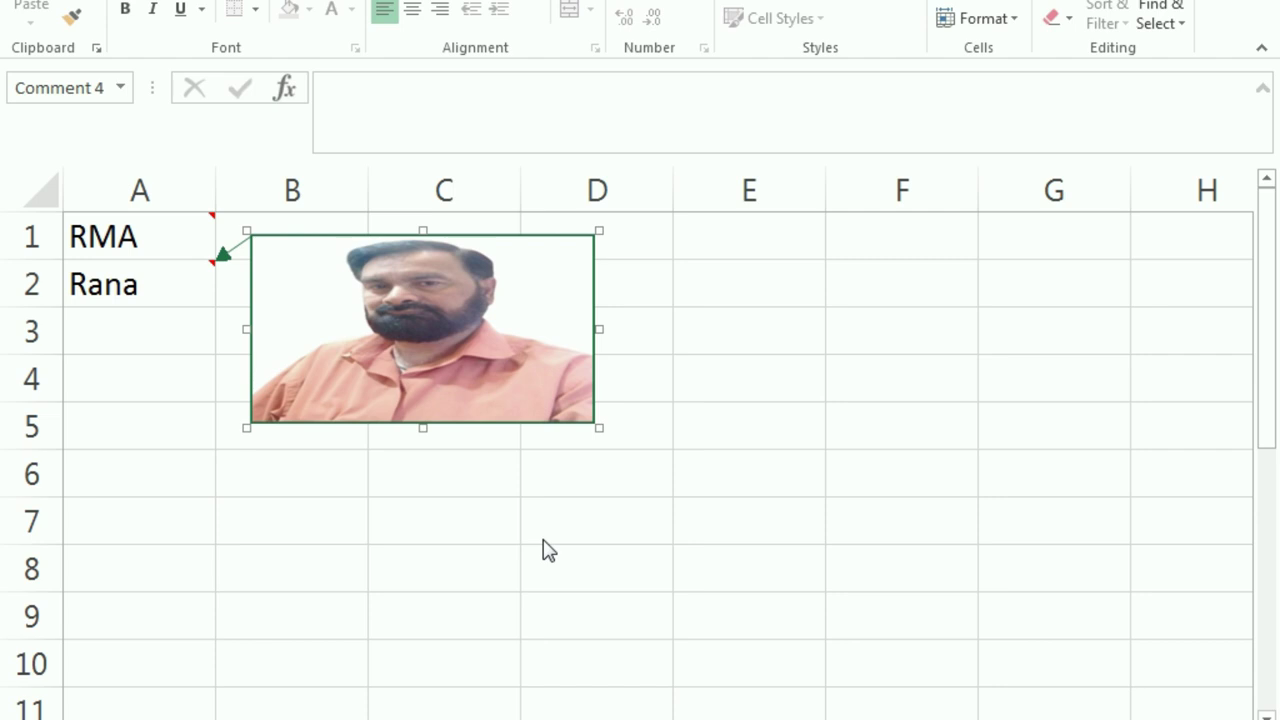
Step: Make the picture comment on A2 permanently visible with Show/Hide Comments
left_click(191, 503)
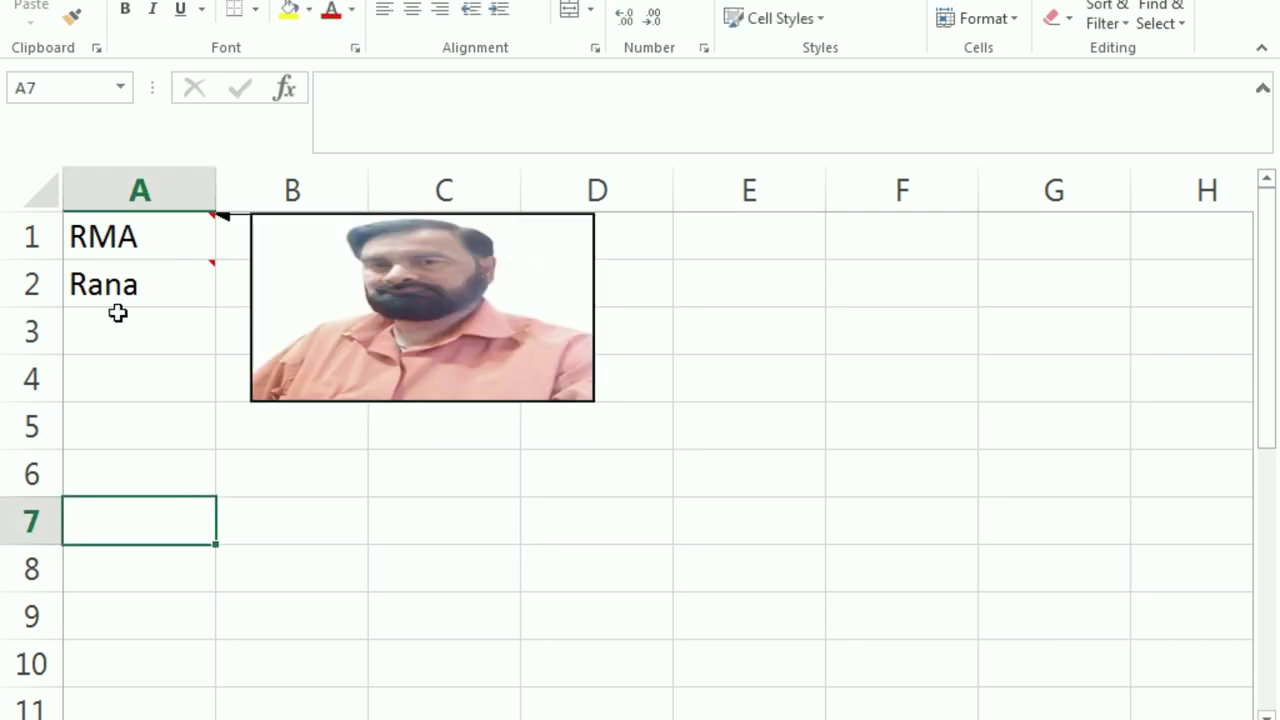
mouse_move(144, 293)
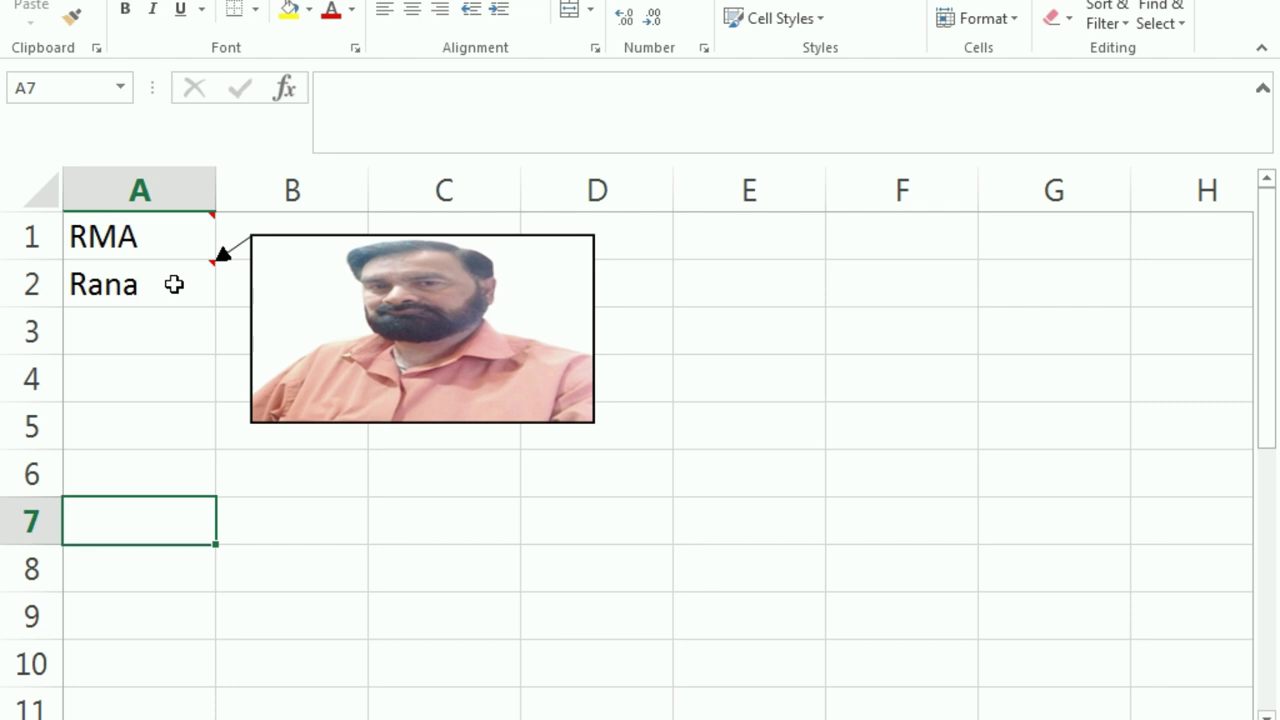
right_click(174, 285)
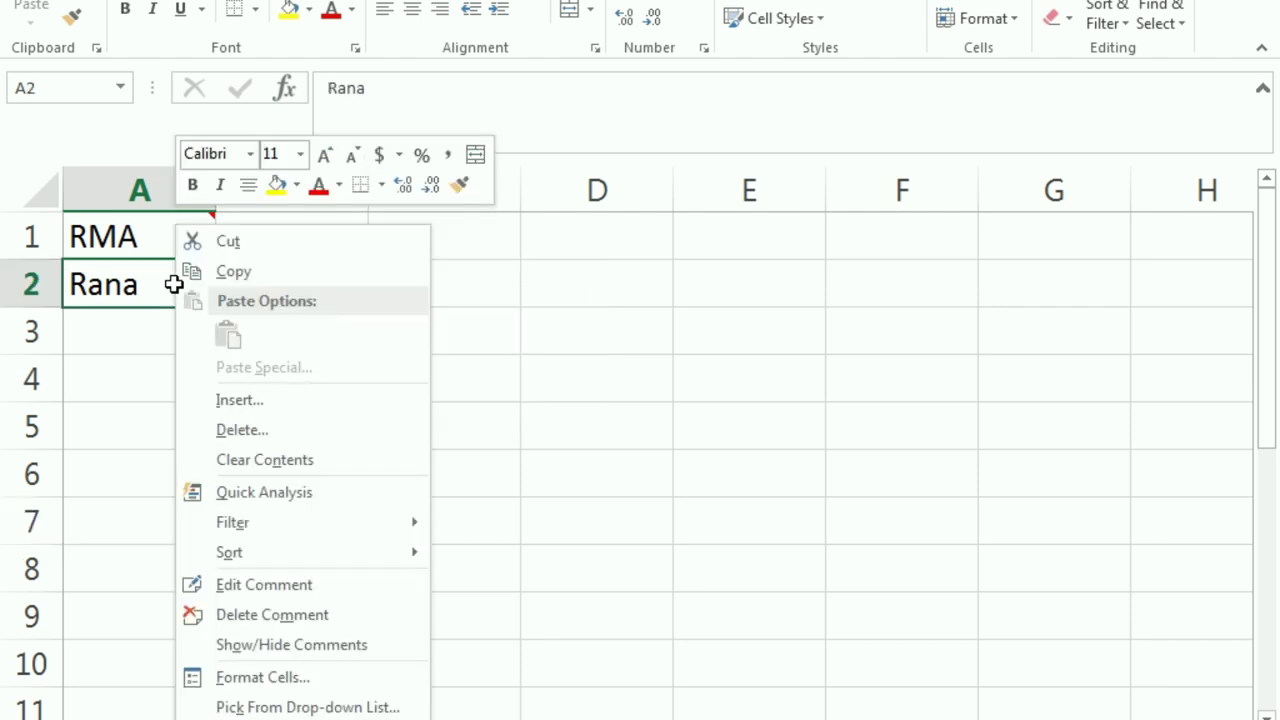
key("Escape")
left_click(154, 386)
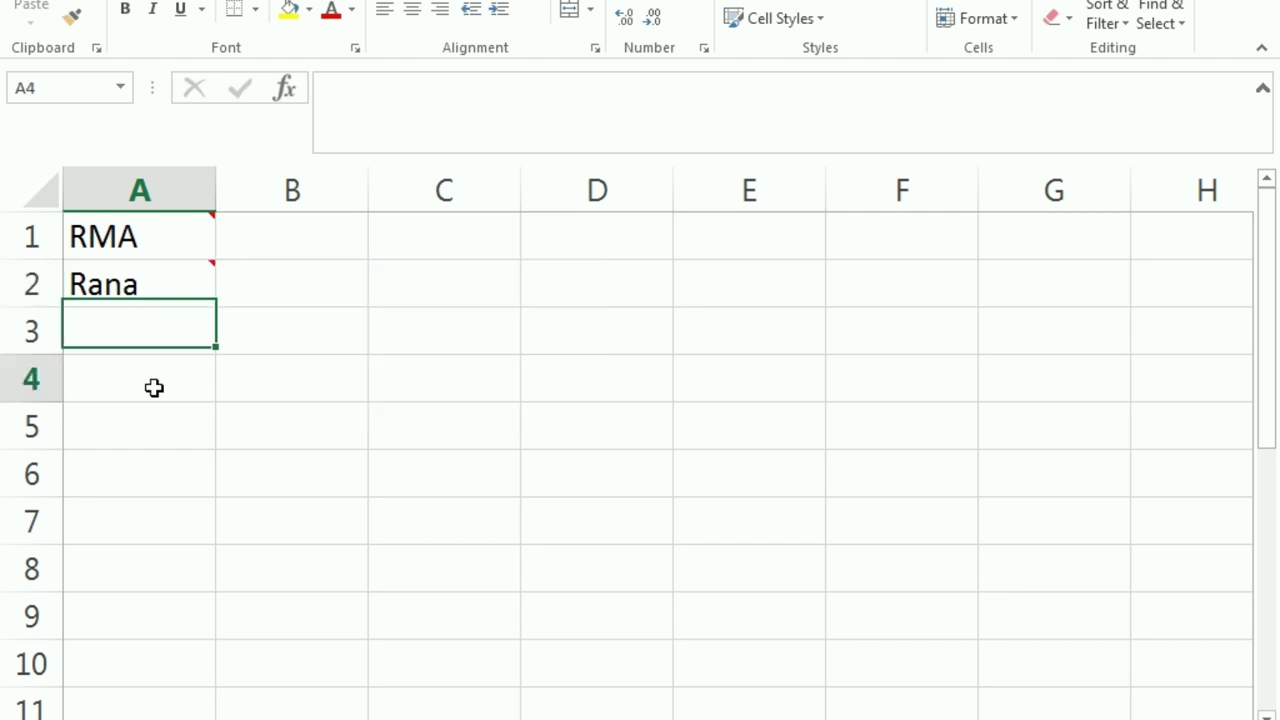
right_click(160, 293)
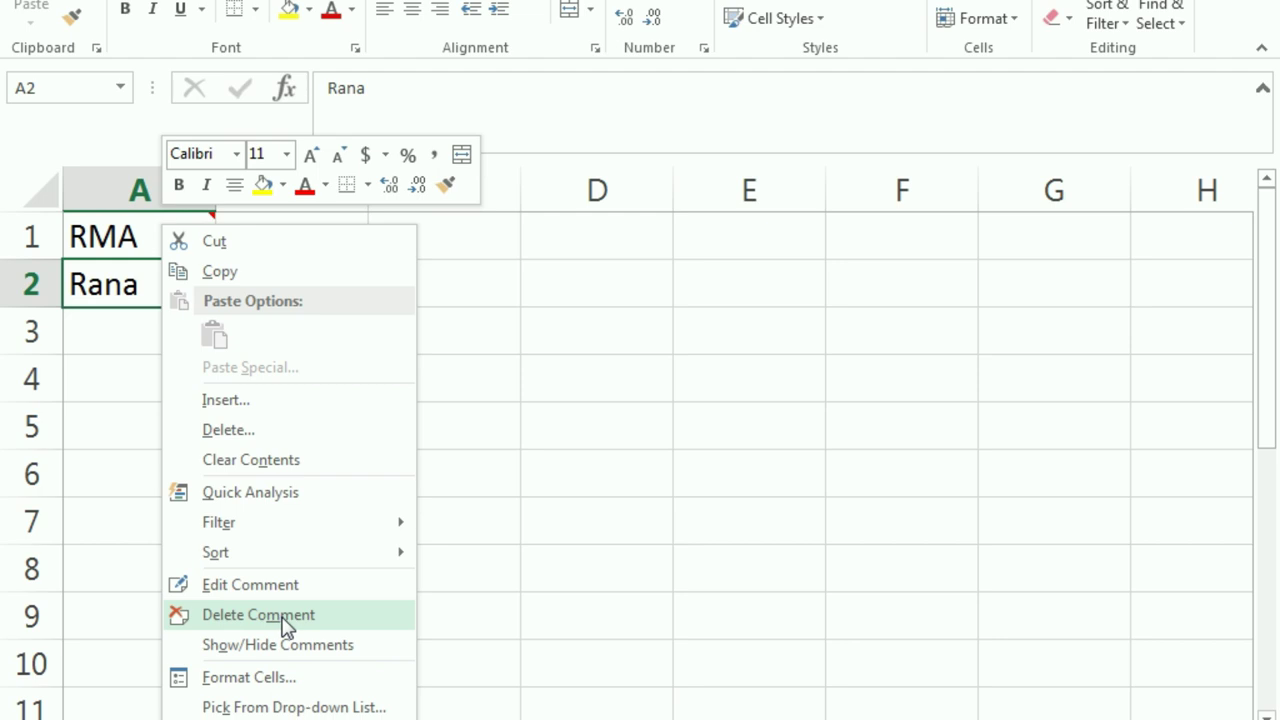
left_click(244, 650)
Step: Check cells A2, A5, A1 and A6, then hide A2's comment again
key("Down")
key("Down")
left_click(140, 277)
left_click(177, 409)
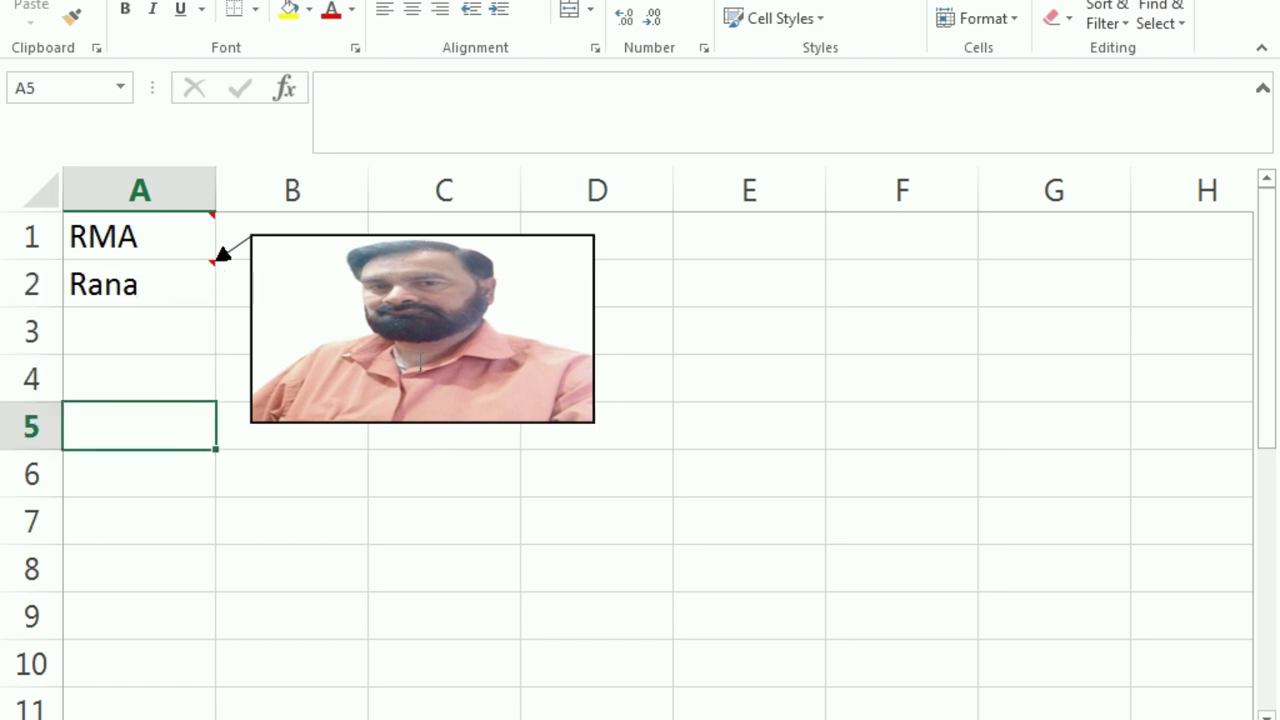
left_click(160, 238)
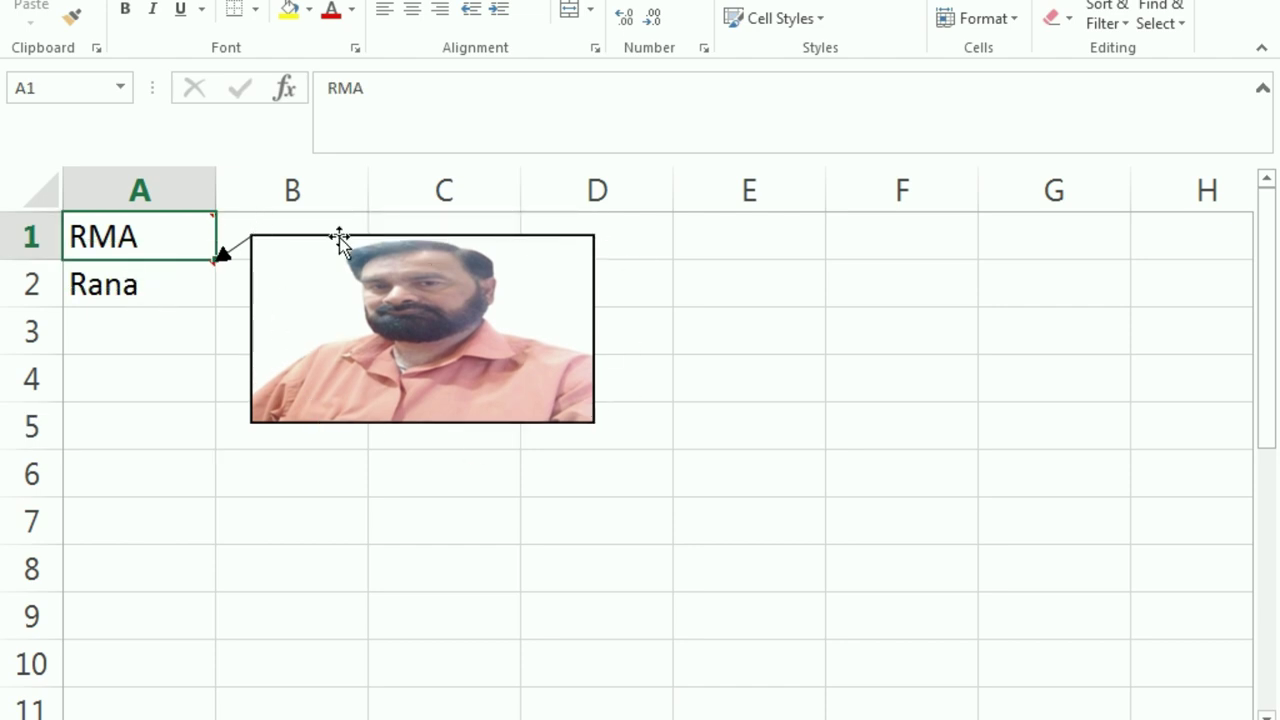
left_click(191, 464)
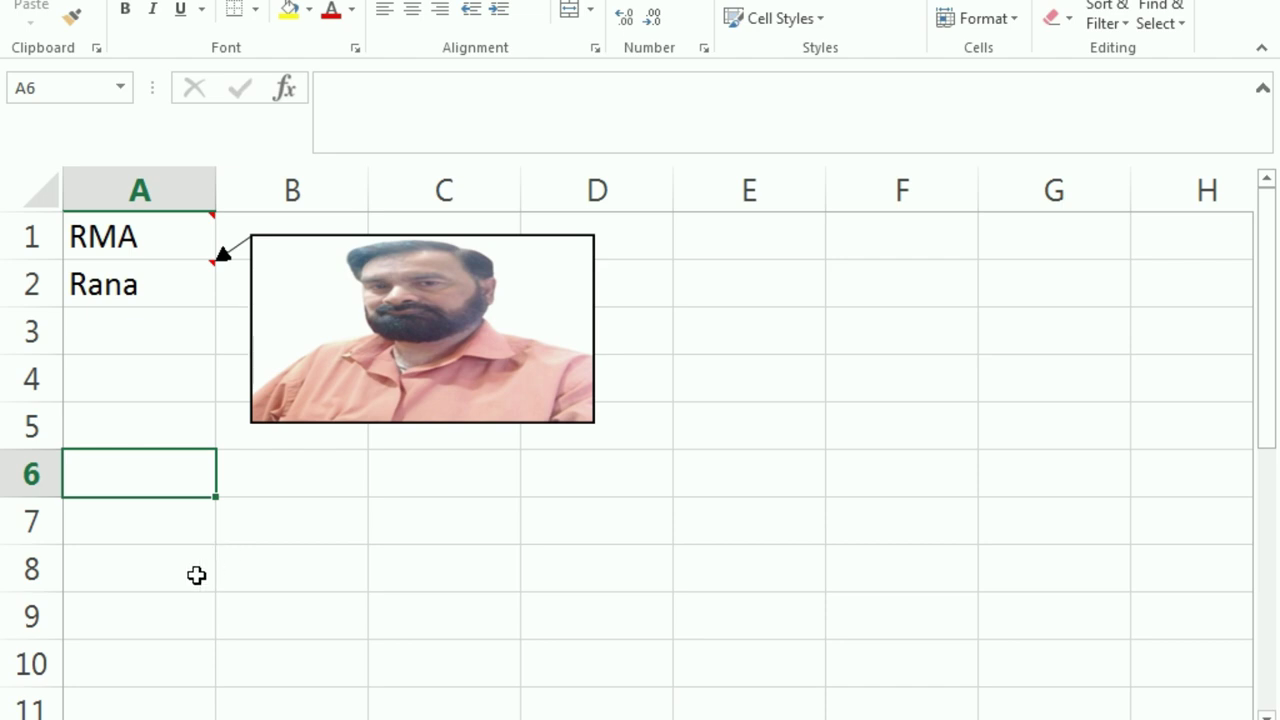
right_click(172, 285)
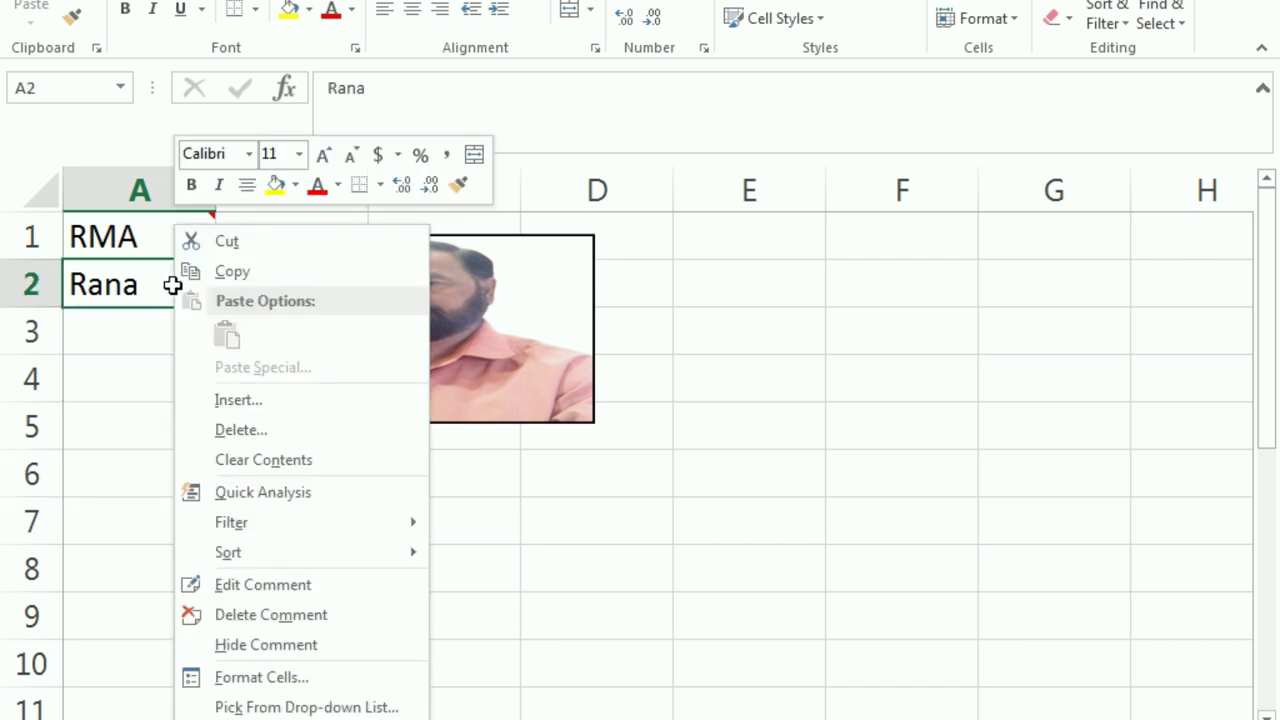
left_click(249, 644)
Step: Delete the comment from cell A2
left_click(182, 521)
mouse_move(187, 283)
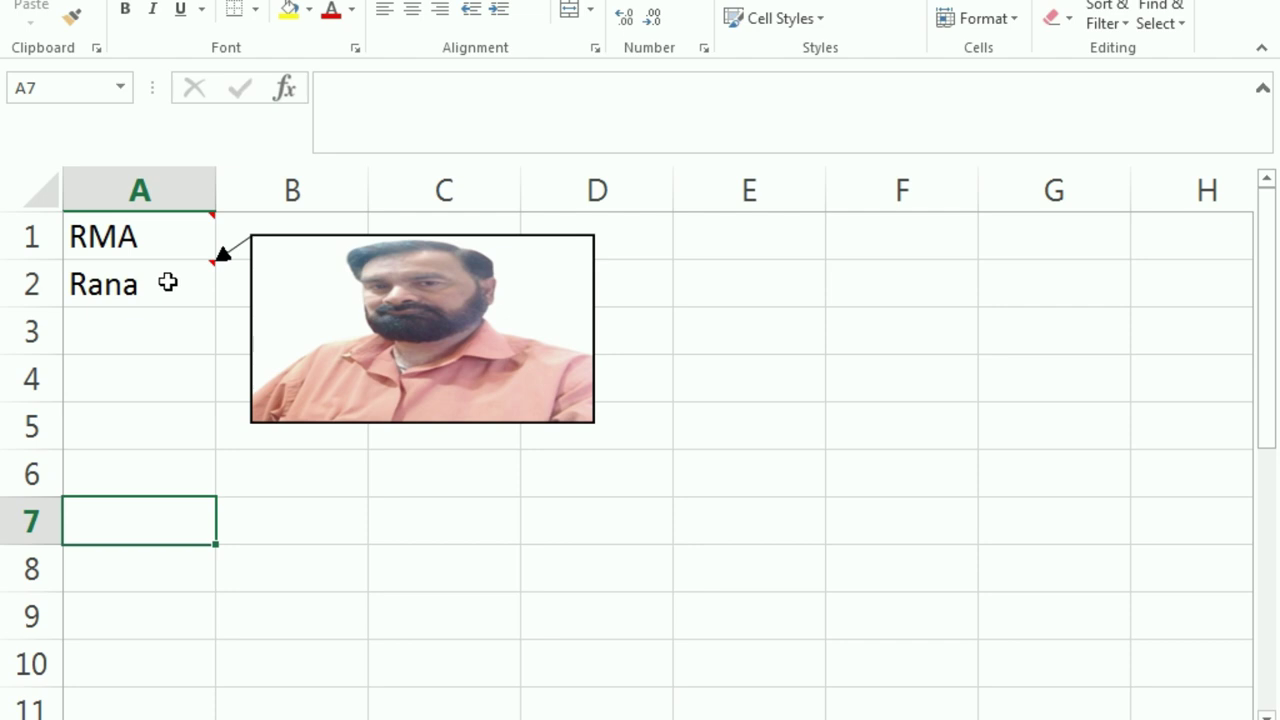
right_click(167, 283)
left_click(275, 630)
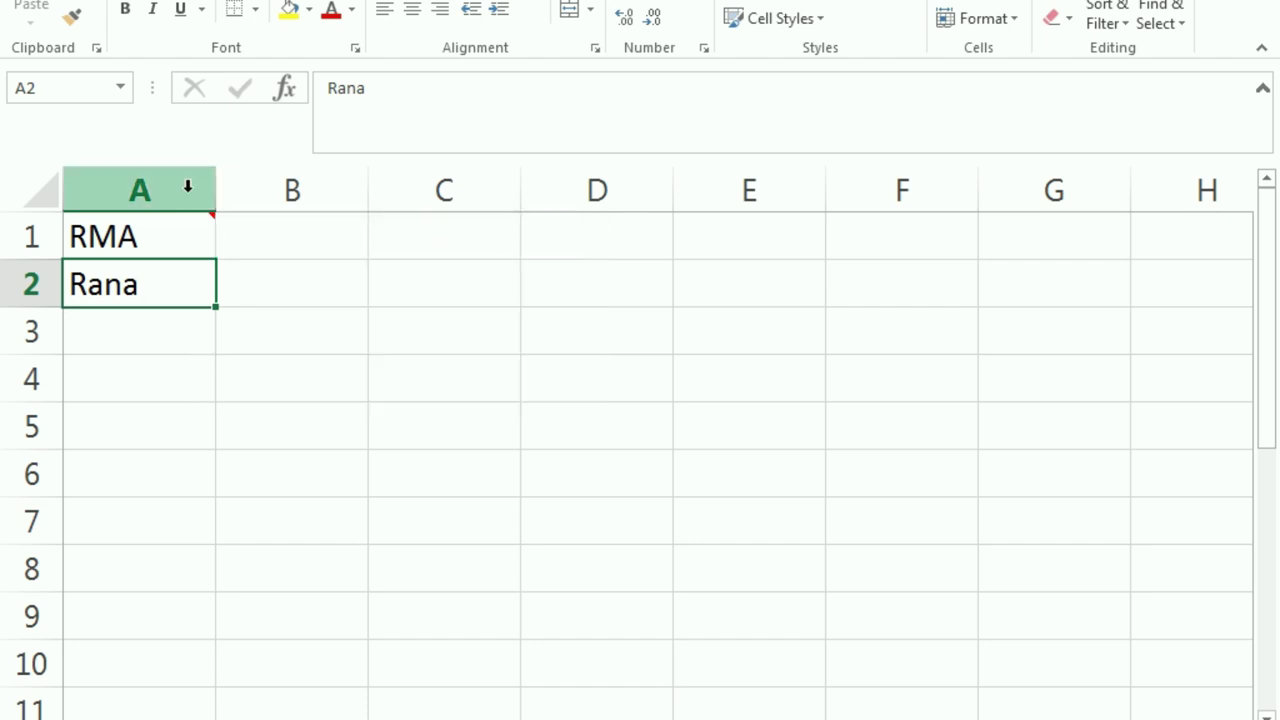
Step: Delete the picture comment on cell A1 and deselect it by clicking cell B8
mouse_move(213, 215)
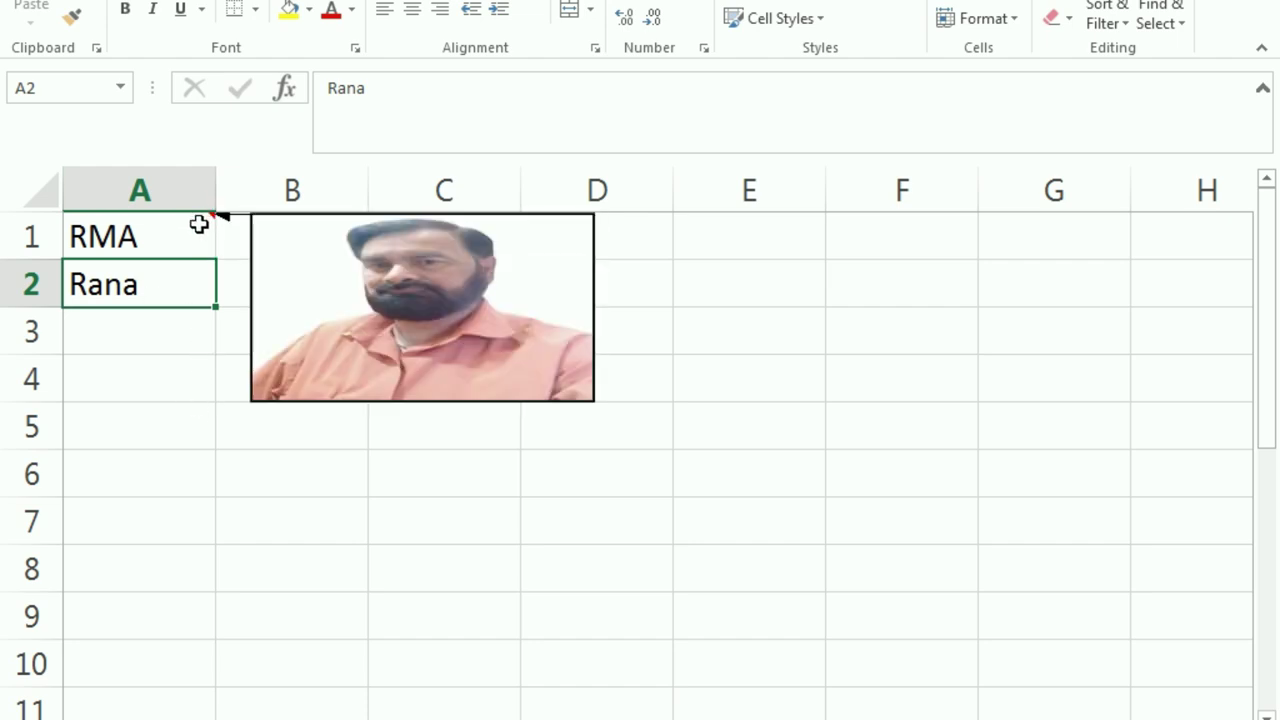
left_click(143, 470)
left_click(157, 283)
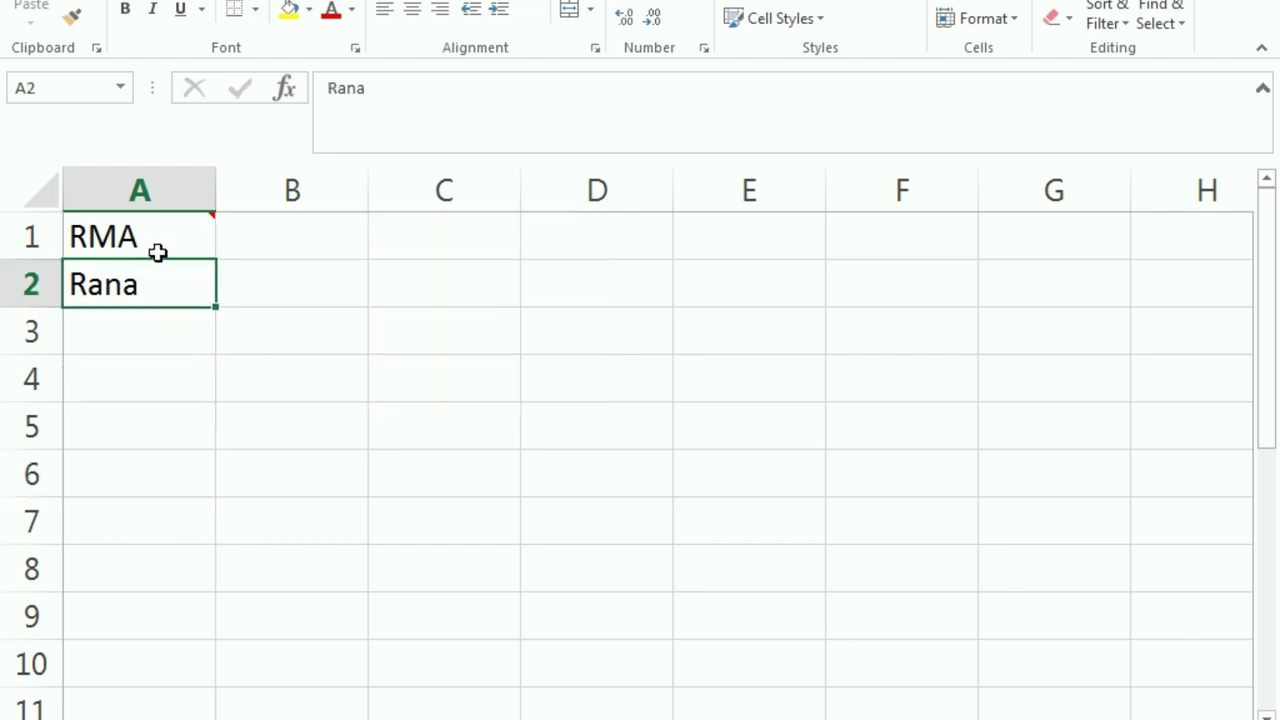
left_click(158, 248)
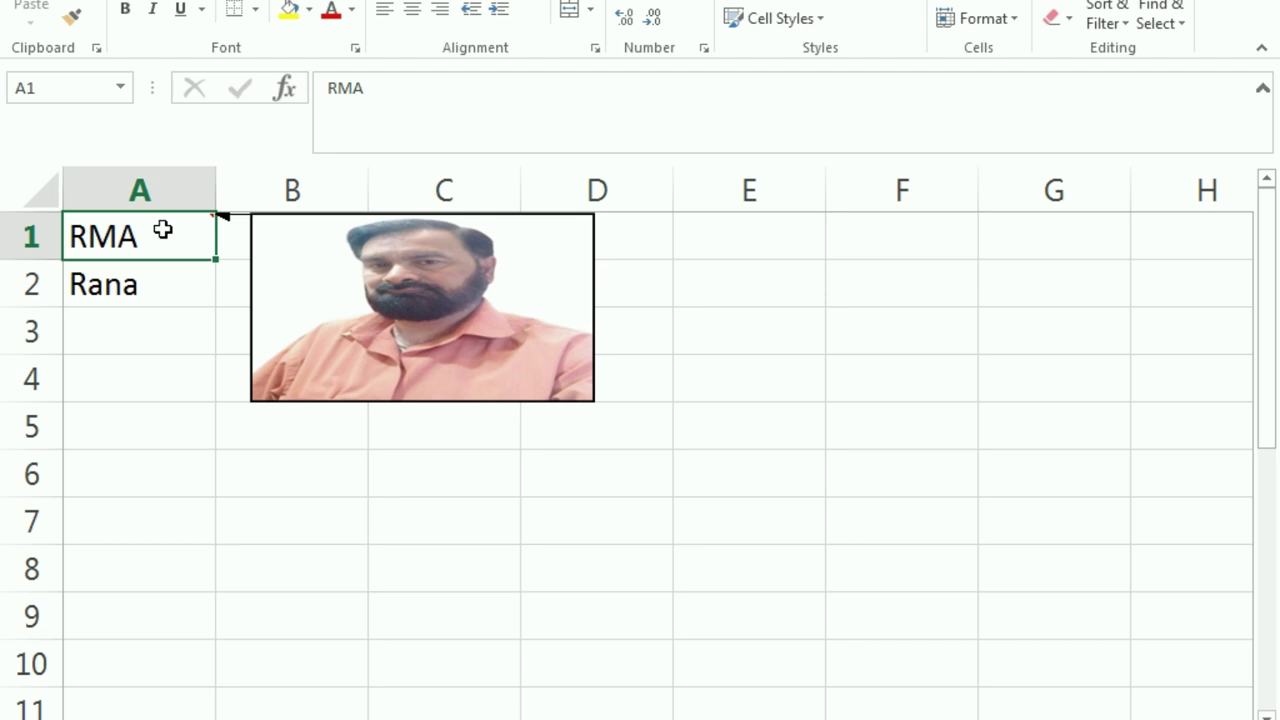
right_click(162, 230)
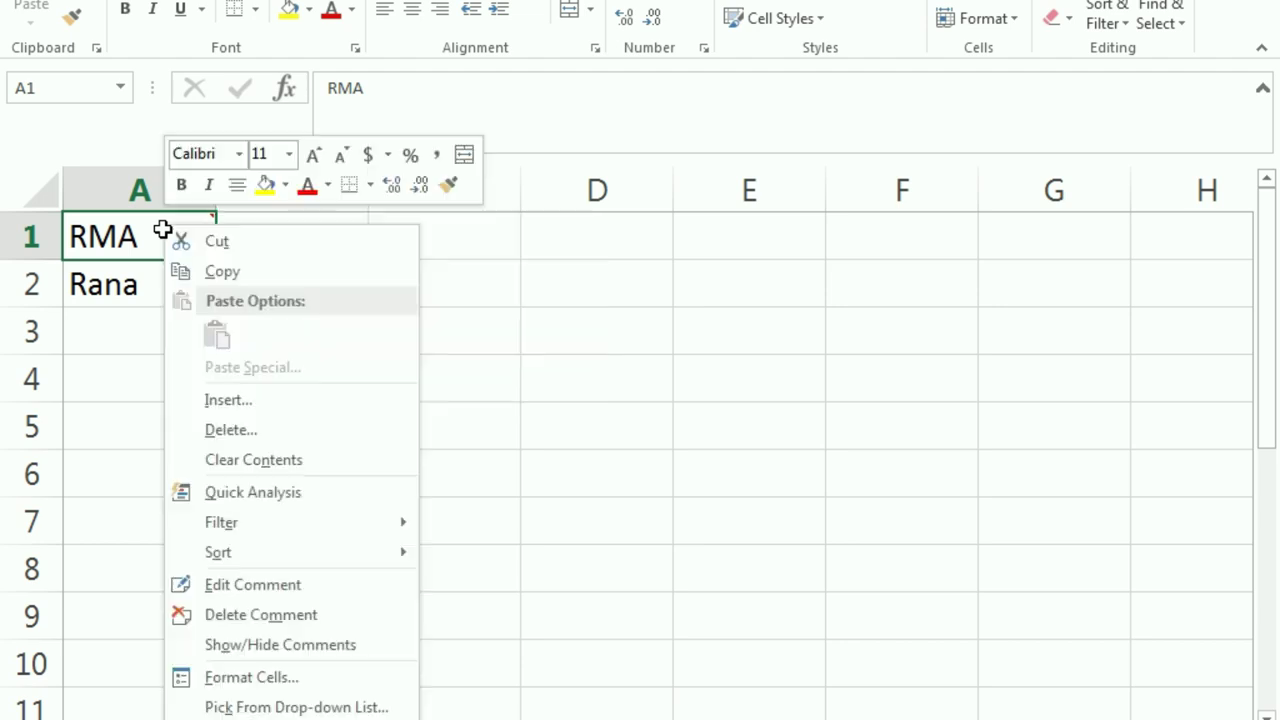
left_click(230, 616)
left_click(218, 578)
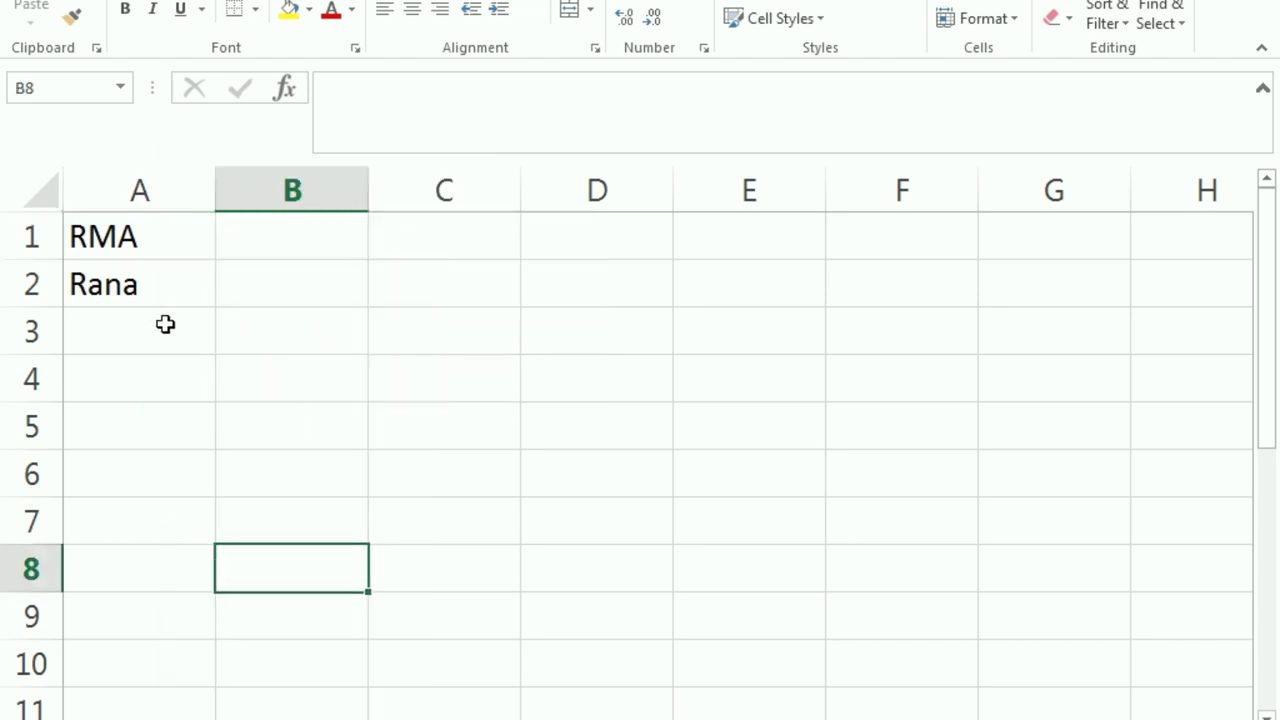